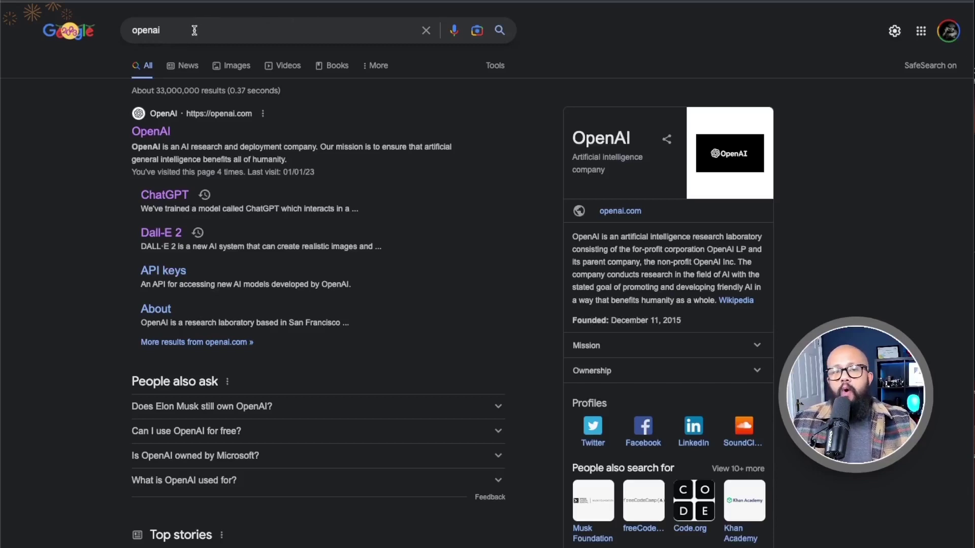
- Open the OpenAI website from the search results, go to the ChatGPT research release and log in with a Google account
{"action": "left_click", "coordinate": [167, 139]}
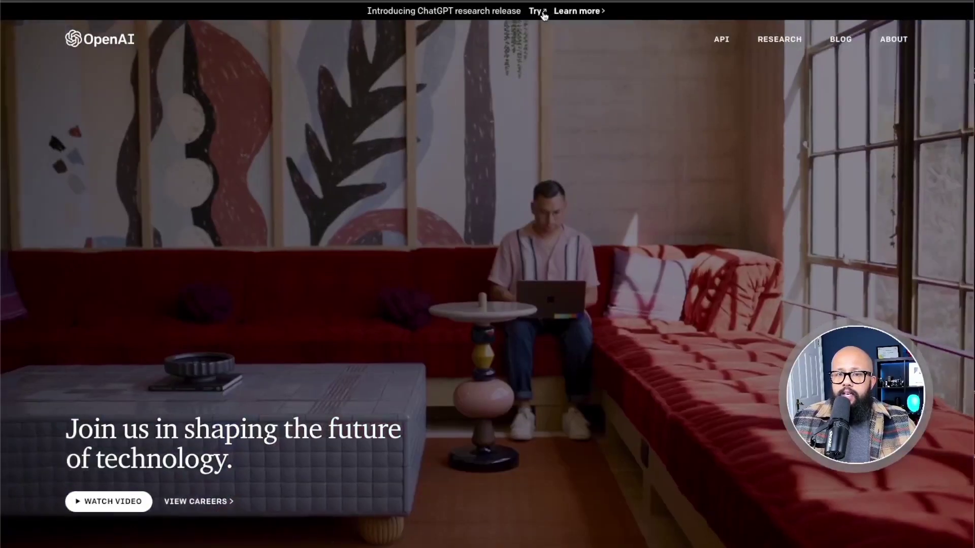
{"action": "left_click", "coordinate": [536, 11]}
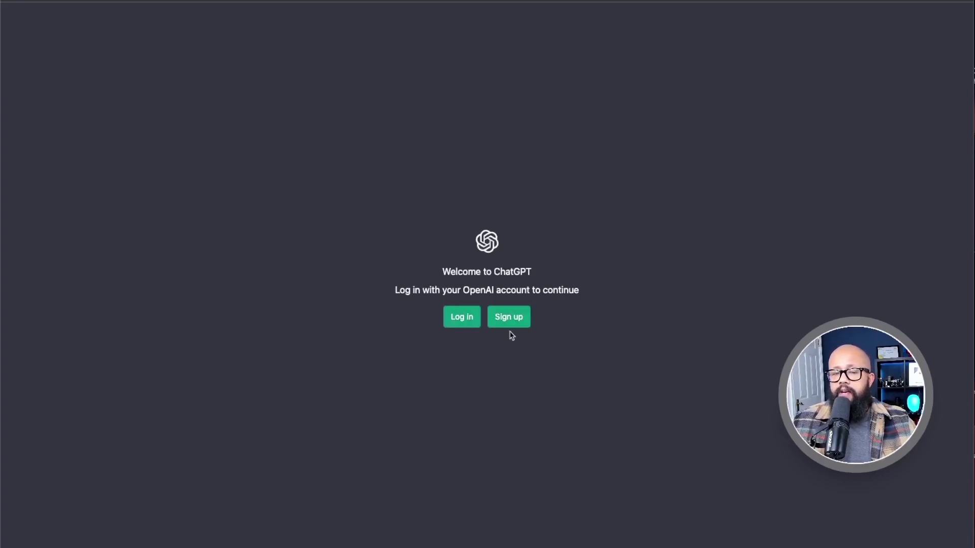
{"action": "left_click", "coordinate": [466, 321]}
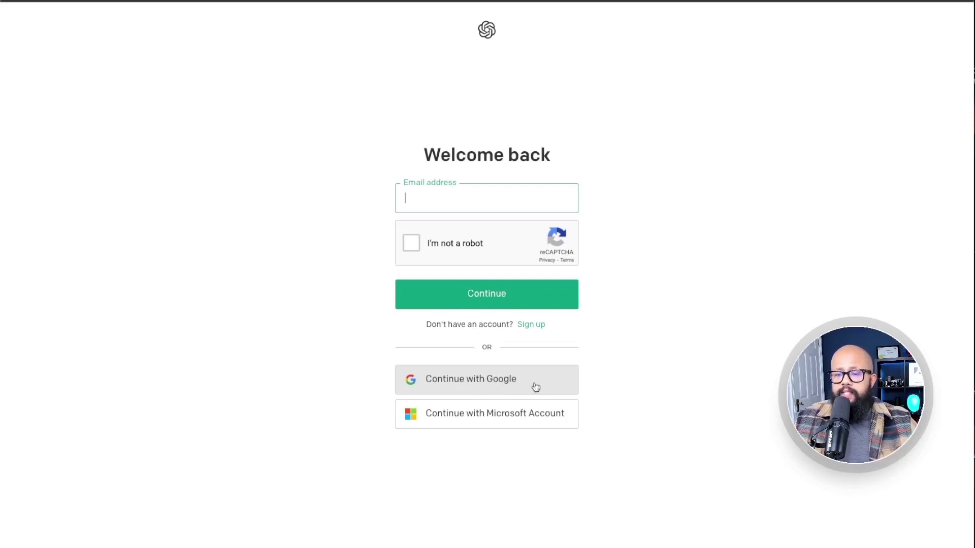
{"action": "left_click", "coordinate": [536, 387]}
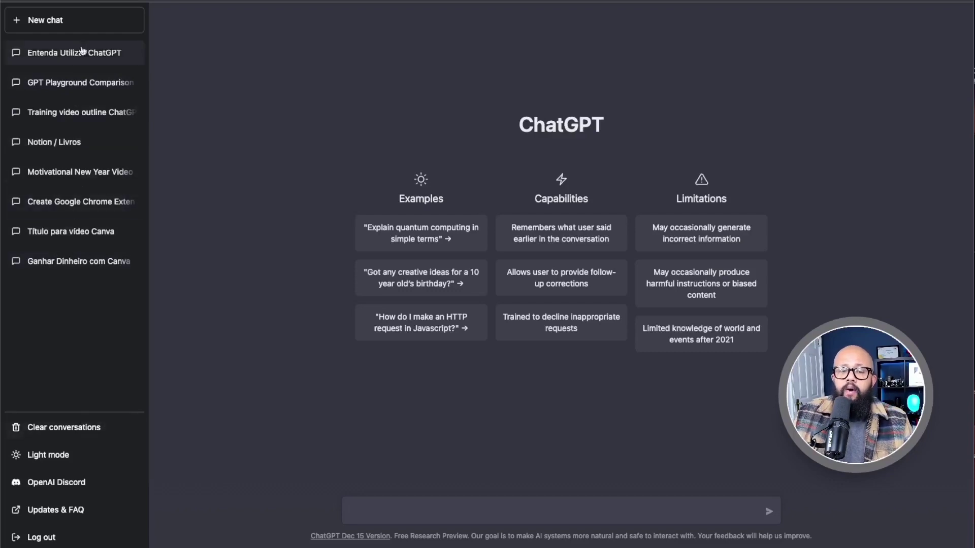
- Toggle light mode on and off, and review the Examples, Capabilities and Limitations listed on the ChatGPT start page
{"action": "left_click", "coordinate": [81, 466]}
{"action": "left_click", "coordinate": [81, 466]}
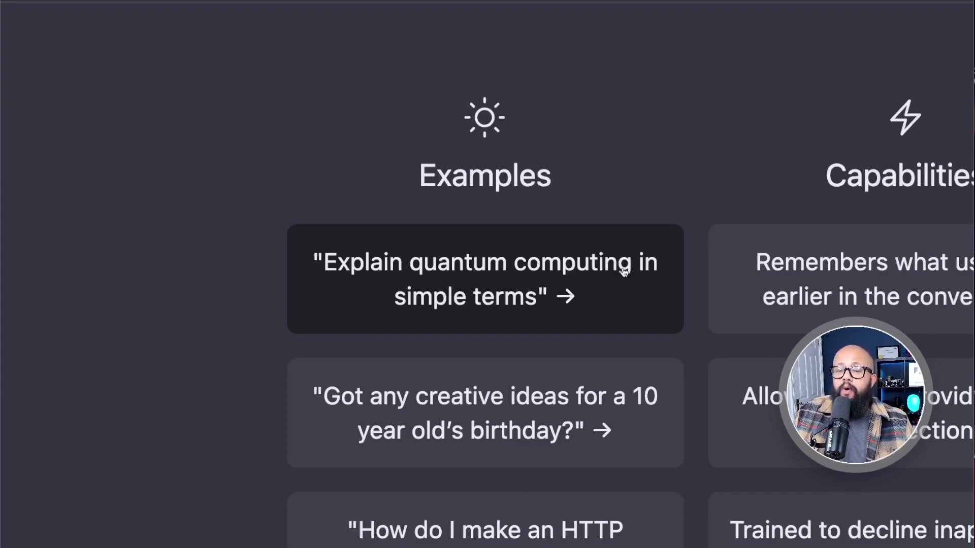
{"action": "scroll", "coordinate": [623, 272], "scroll_direction": "down", "scroll_amount": 4}
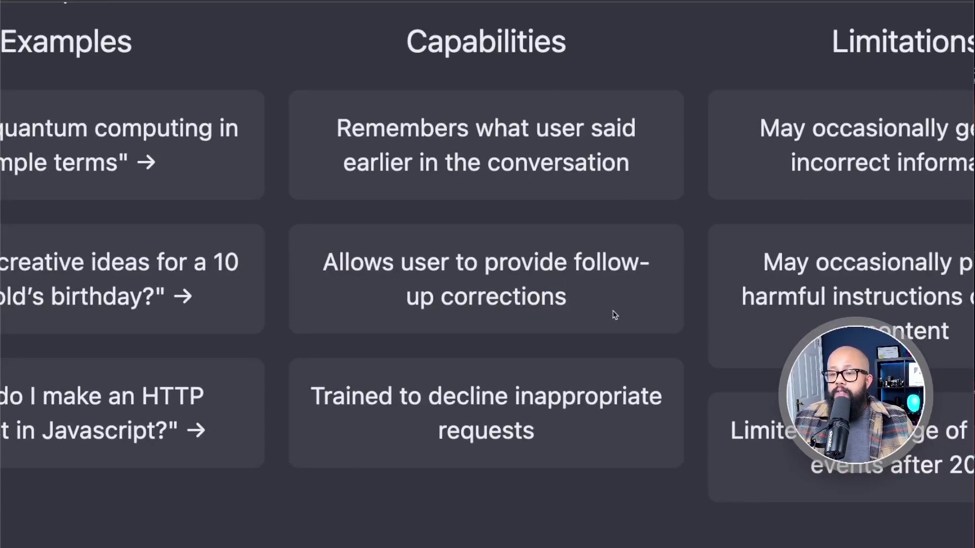
{"action": "scroll", "coordinate": [613, 315], "scroll_direction": "down", "scroll_amount": 2}
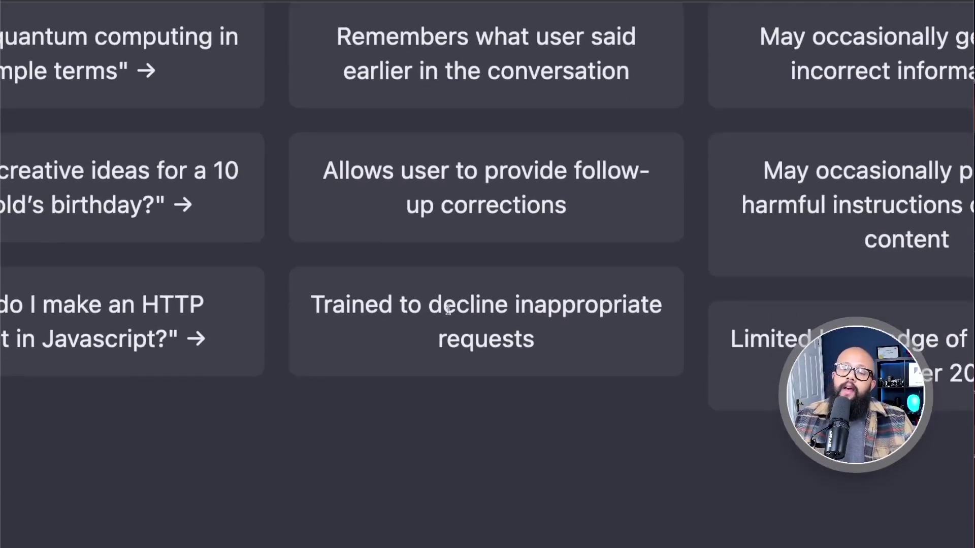
{"action": "left_click_drag", "start_coordinate": [562, 352], "coordinate": [317, 312]}
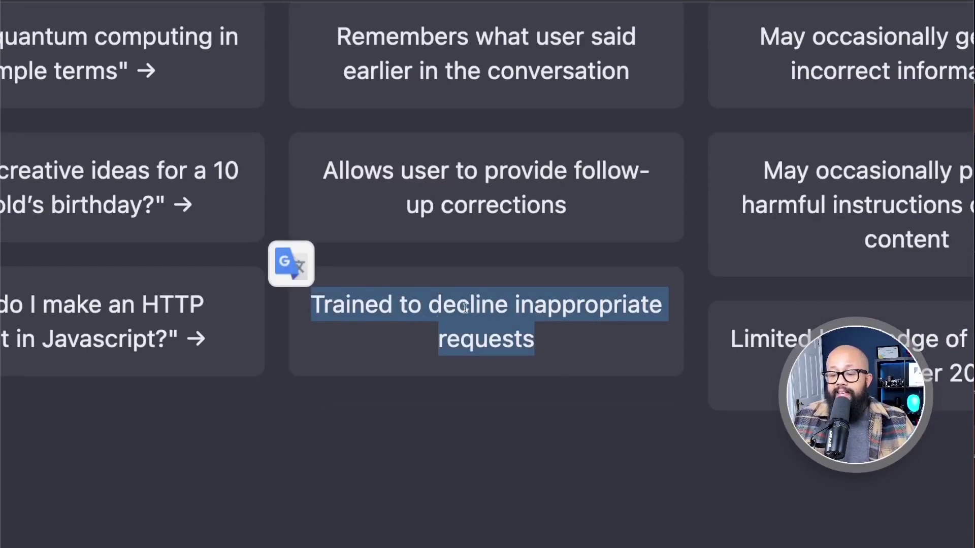
{"action": "left_click", "coordinate": [564, 340]}
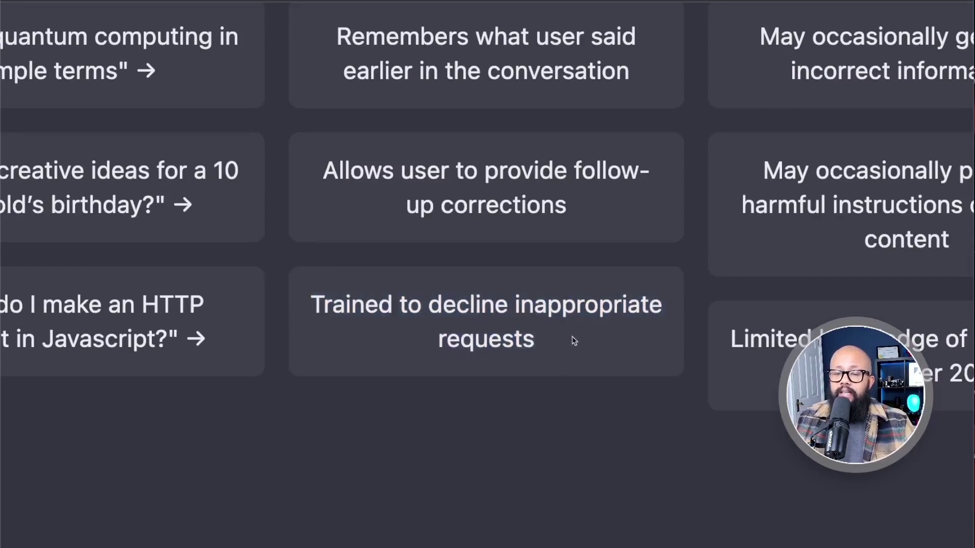
{"action": "scroll", "coordinate": [750, 230], "scroll_direction": "up", "scroll_amount": 3}
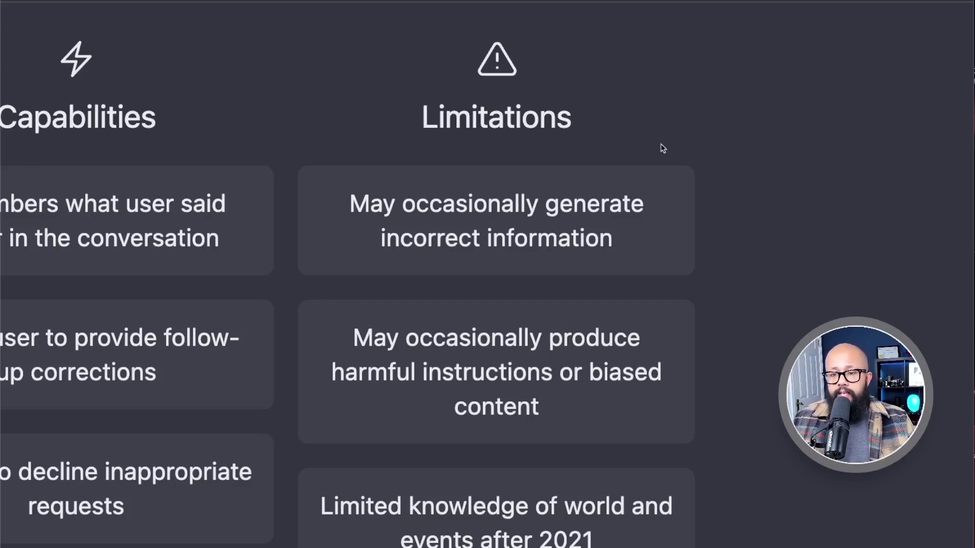
{"action": "left_click_drag", "start_coordinate": [354, 208], "coordinate": [646, 252]}
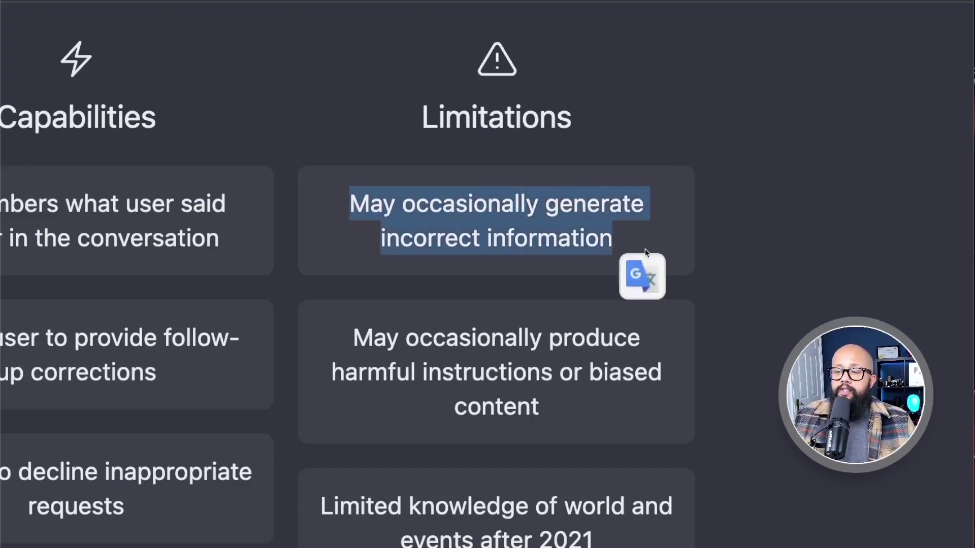
{"action": "left_click", "coordinate": [643, 220]}
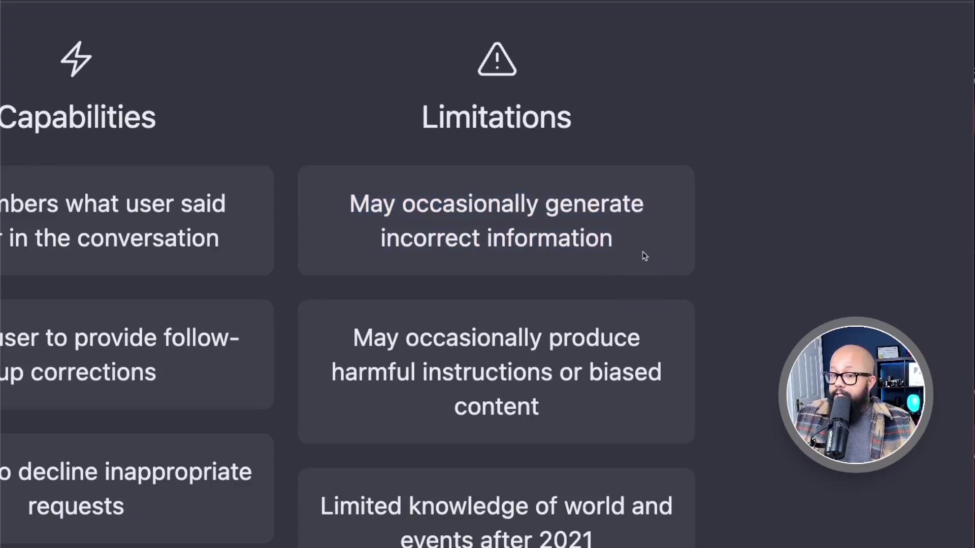
{"action": "scroll", "coordinate": [644, 255], "scroll_direction": "down", "scroll_amount": 3}
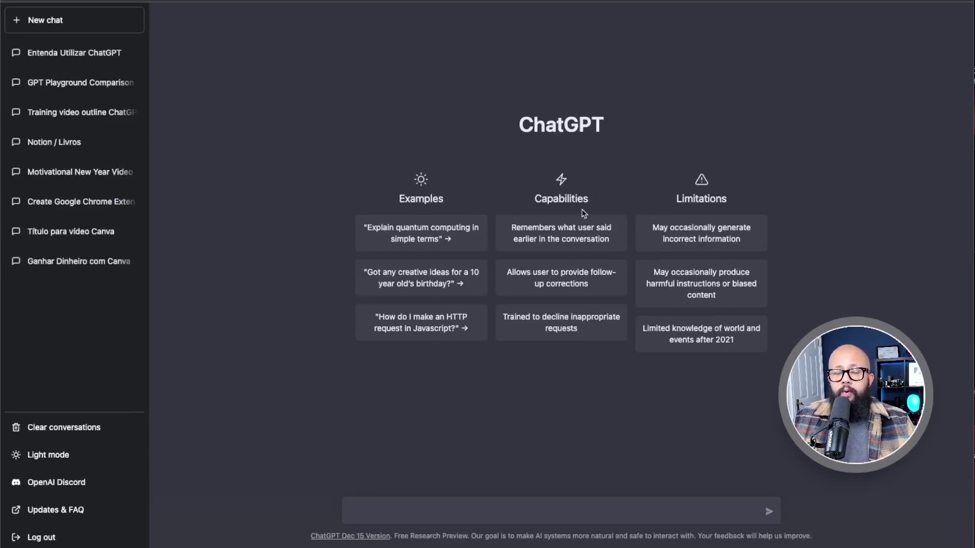
- Send the prompt "Make me a summary of star wars" in the new chat
{"action": "left_click", "coordinate": [431, 515]}
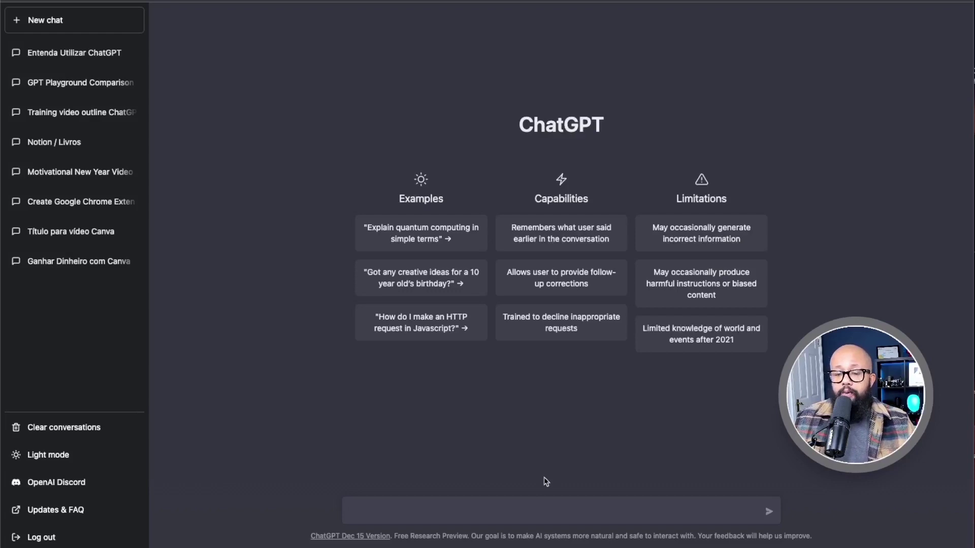
{"action": "type", "text": "Ma"}
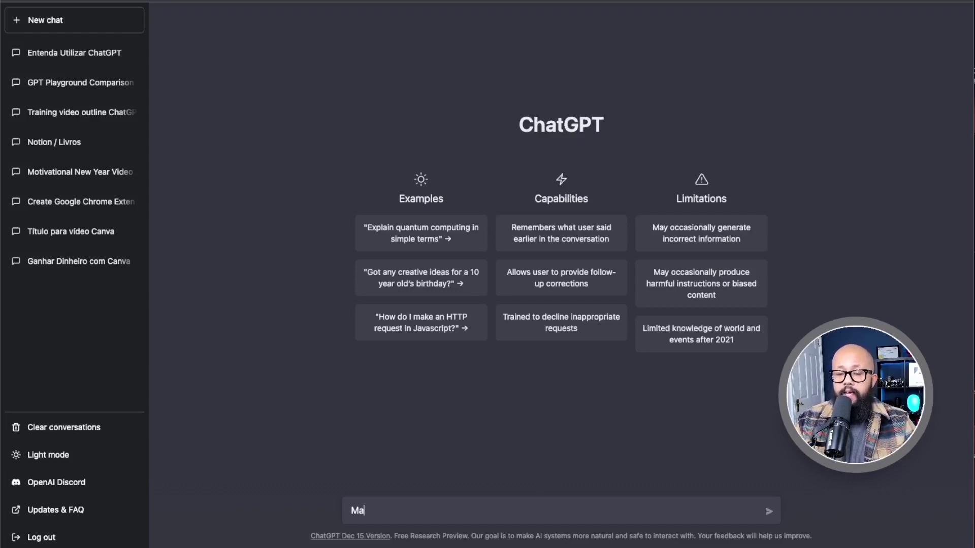
{"action": "type", "text": "ke me a summary of star wars"}
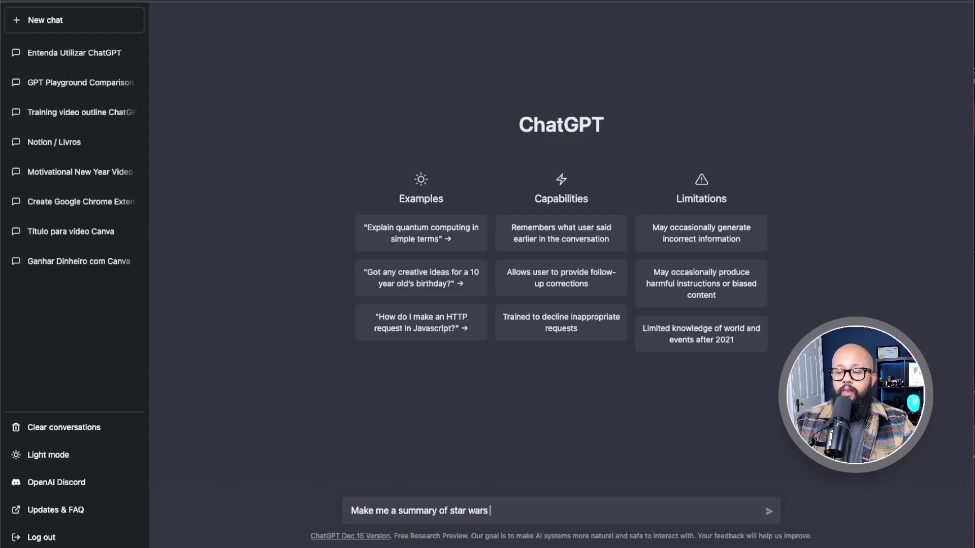
{"action": "key", "text": "Return"}
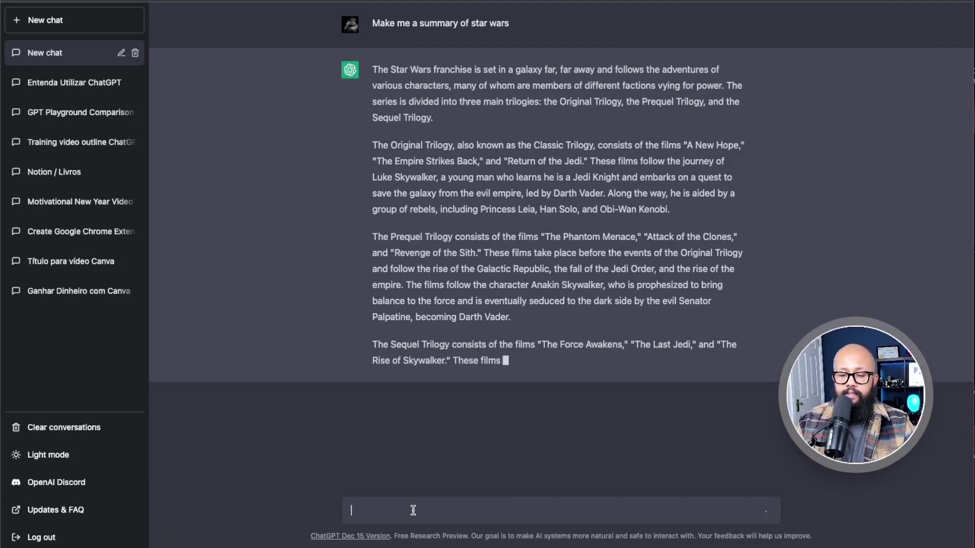
- Send the follow-up prompt "Please explain it as if I were 6" in the Star Wars chat
{"action": "type", "text": "Please explain it as "}
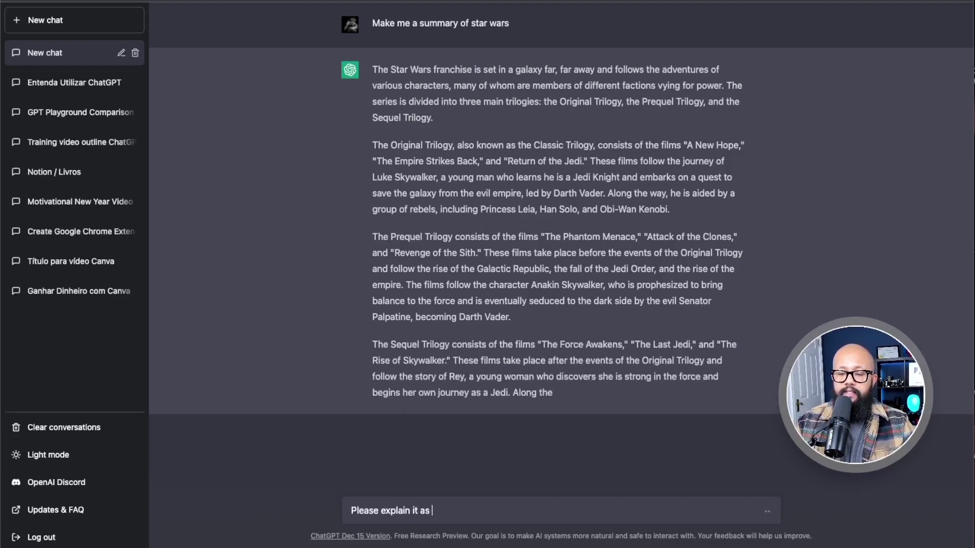
{"action": "type", "text": "if I were 6"}
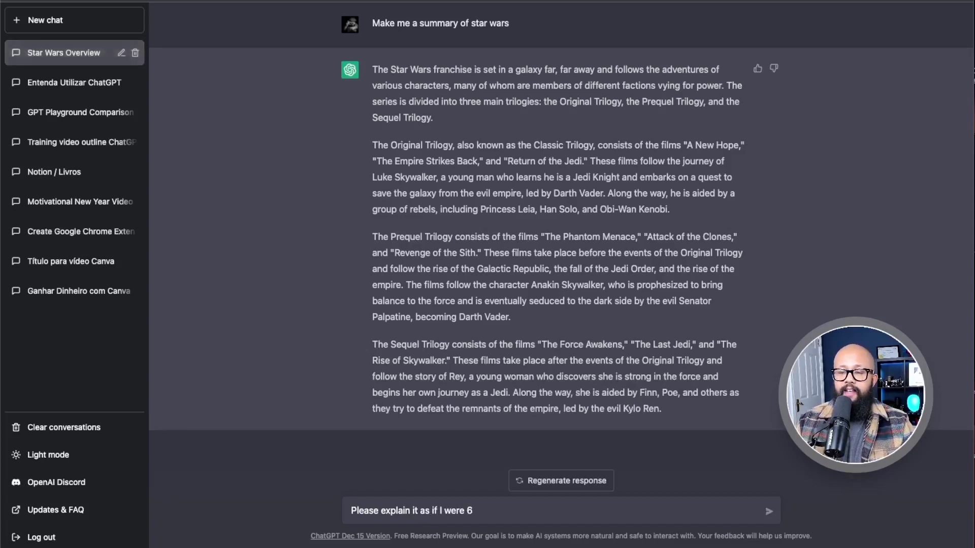
{"action": "key", "text": "Return"}
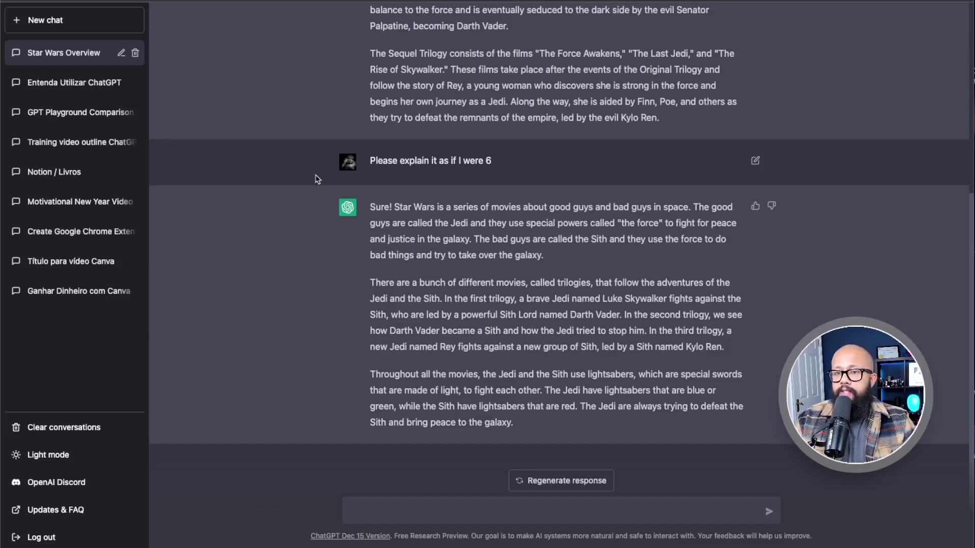
- Send the prompt "Translate this sentence: Eu gosto muito de usar a internet, é fantastico"
{"action": "type", "text": "Tr"}
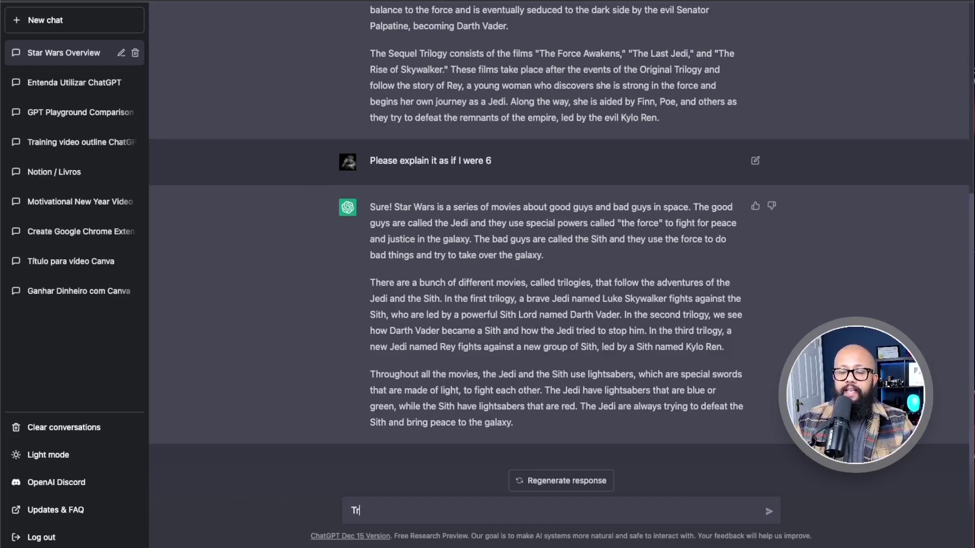
{"action": "type", "text": "anslate this sentence"}
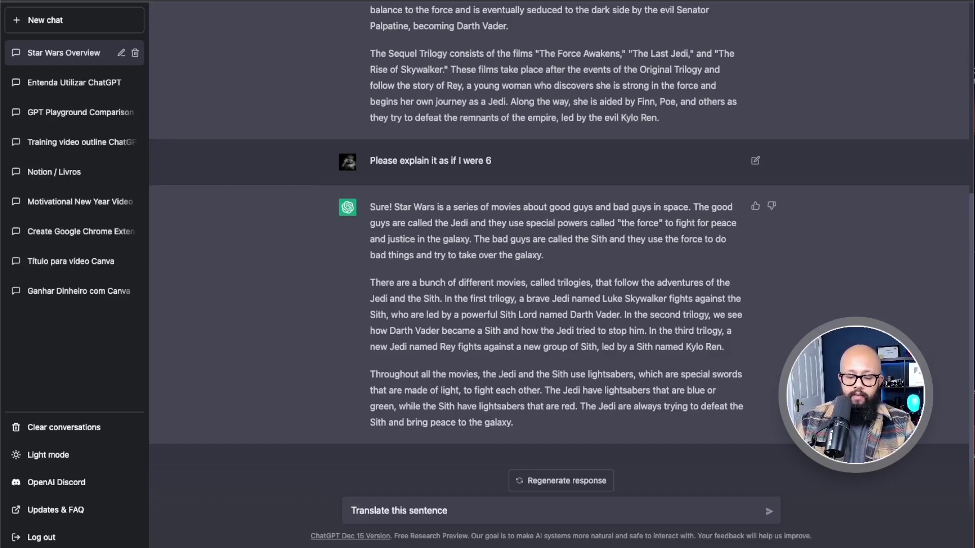
{"action": "type", "text": ":"}
{"action": "type", "text": "Eu gosto muito de usar a internet, é fantastico"}
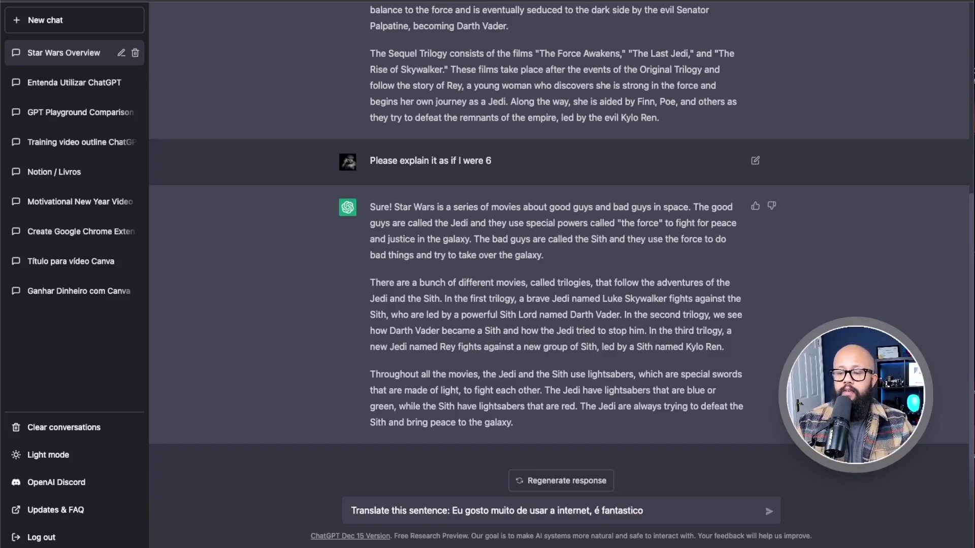
{"action": "key", "text": "Return"}
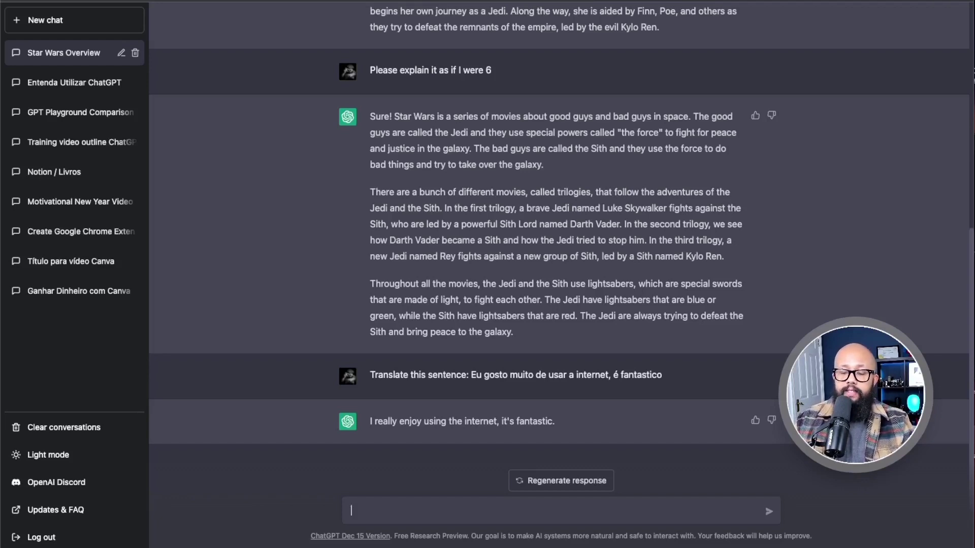
- Send the prompt "Create an app to search only for Canva terms on google" in the same chat
{"action": "type", "text": "Create an app to search onl"}
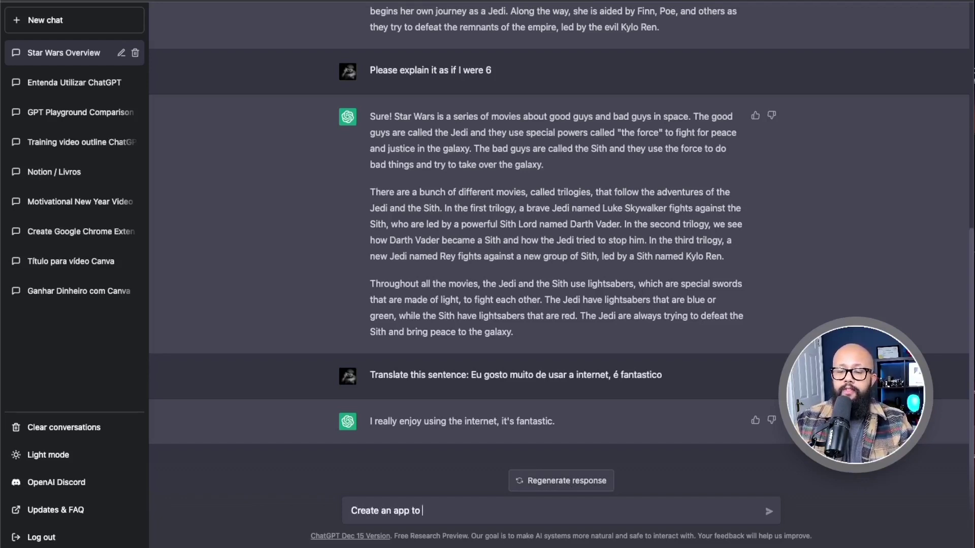
{"action": "type", "text": "y for Canva terms on google"}
{"action": "key", "text": "Return"}
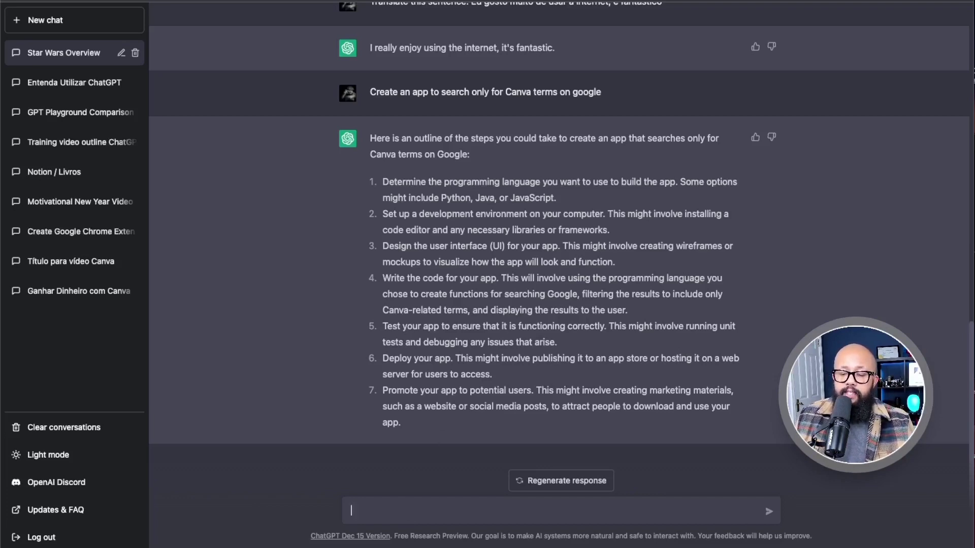
- Send the prompt "Give me 10 ideias of videos for a youtube channel about fintness"
{"action": "type", "text": "Give me 10 ideias"}
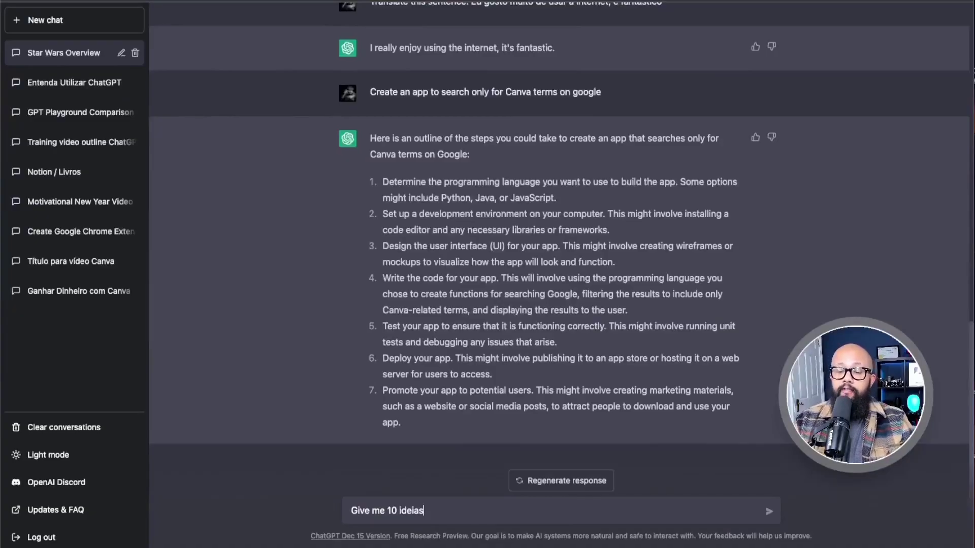
{"action": "type", "text": "videos for a youtube channel about fintess"}
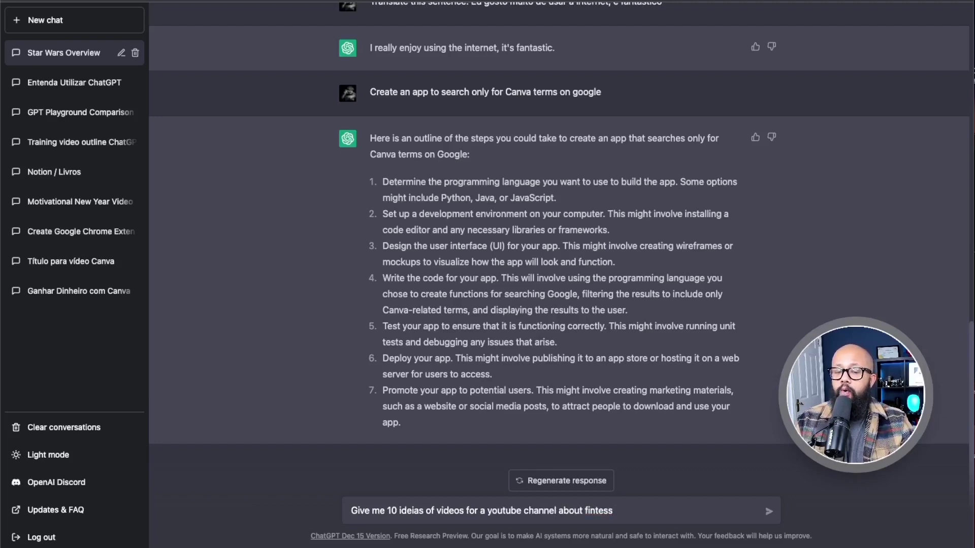
{"action": "key", "text": "BackSpace"}
{"action": "key", "text": "BackSpace"}
{"action": "key", "text": "BackSpace"}
{"action": "type", "text": "ness"}
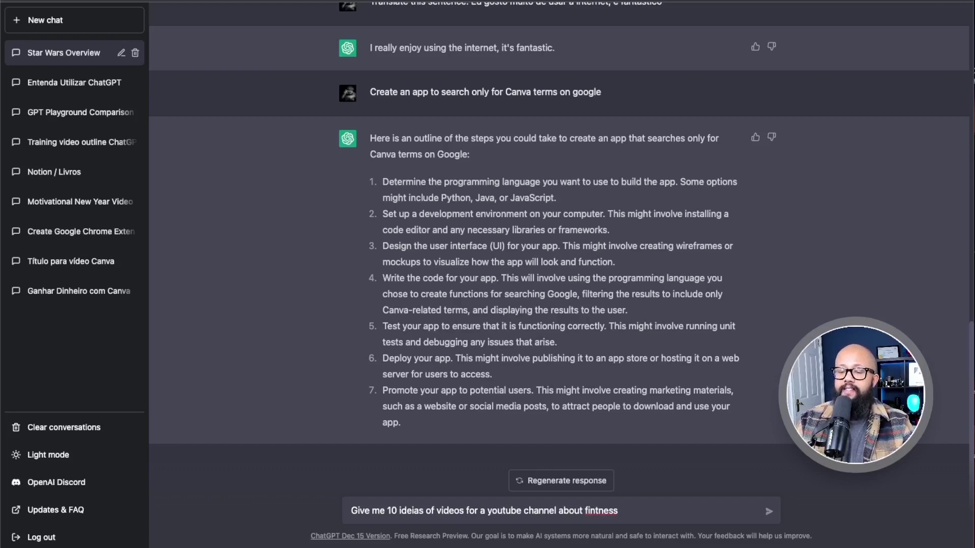
{"action": "key", "text": "Return"}
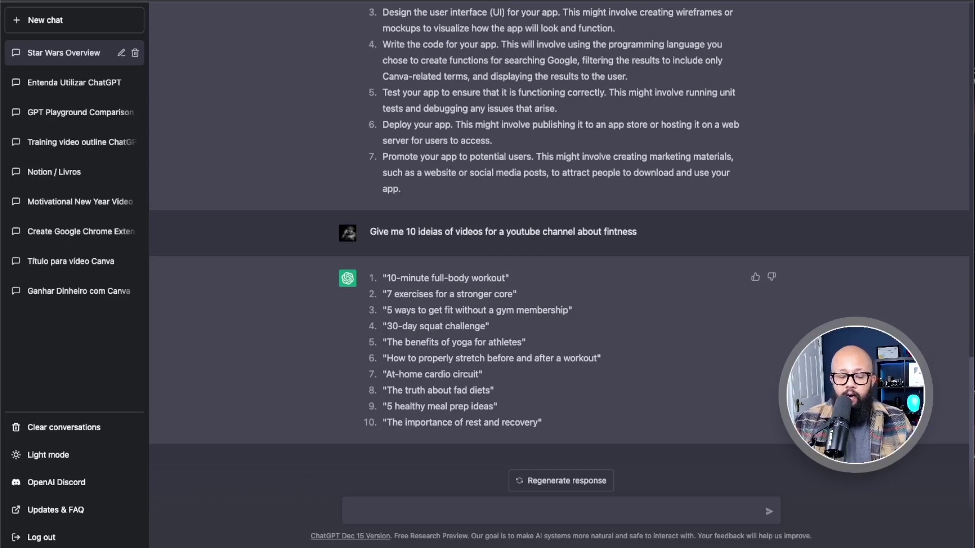
- Send the follow-up prompt "Tell more about the ideia number 4" about the listed video ideas
{"action": "type", "text": "more about the ideia number 3"}
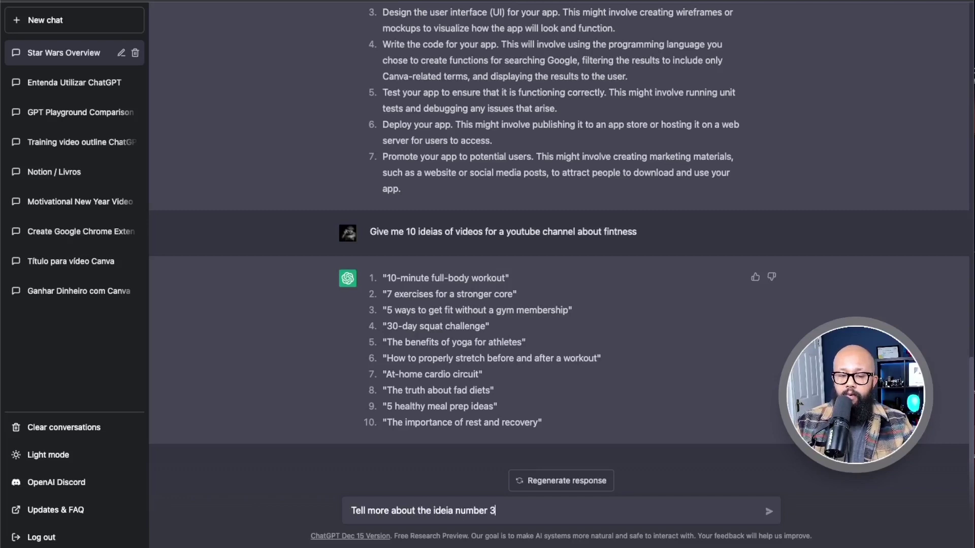
{"action": "key", "text": "BackSpace"}
{"action": "type", "text": "4"}
{"action": "key", "text": "Return"}
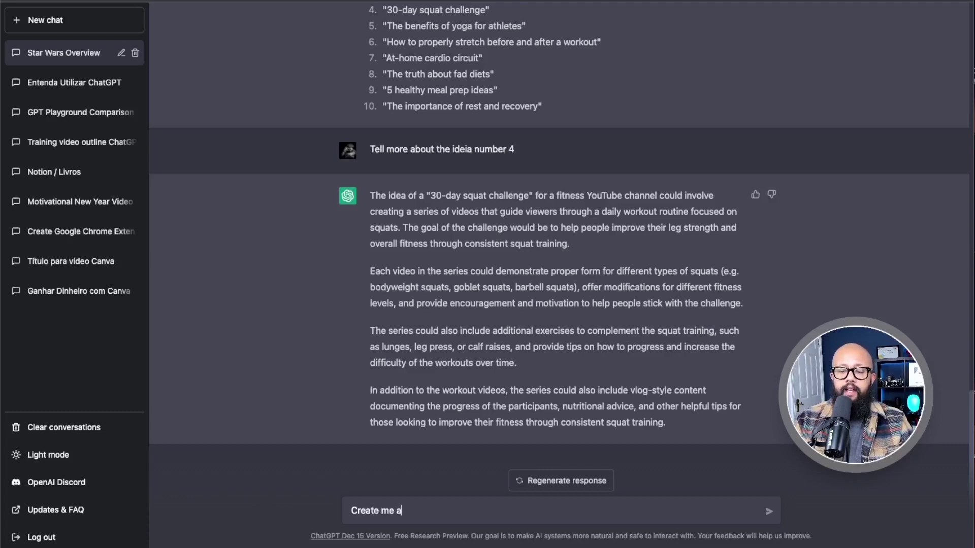
- Send the prompt "Create me a script about the number 3 ideia, with a call to action at the end inviting them to subscribe to my channel"
{"action": "type", "text": "ipt about the number 3 ideia, with "}
{"action": "type", "text": "a call to action "}
{"action": "type", "text": "at the end and"}
{"action": "type", "text": "inv"}
{"action": "type", "text": "iting "}
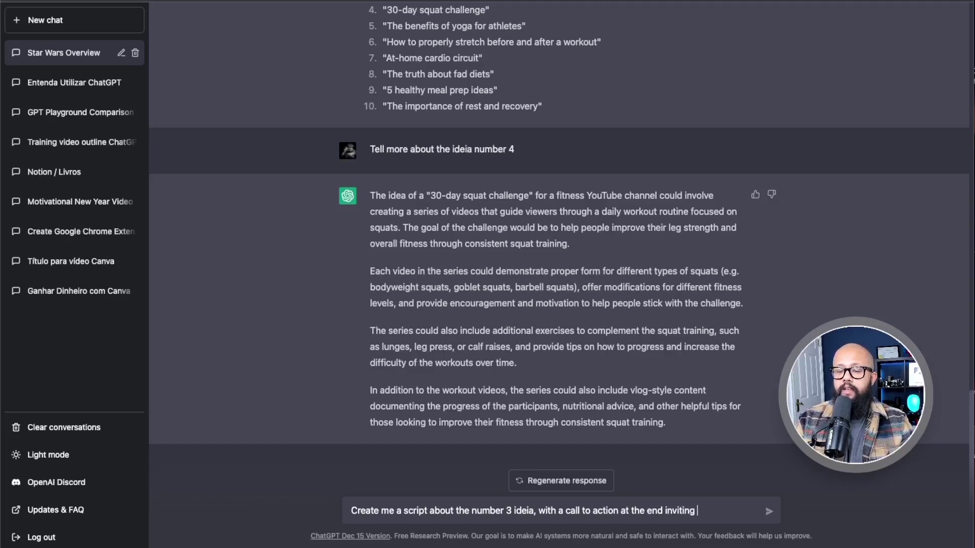
{"action": "type", "text": "them to subscribe to "}
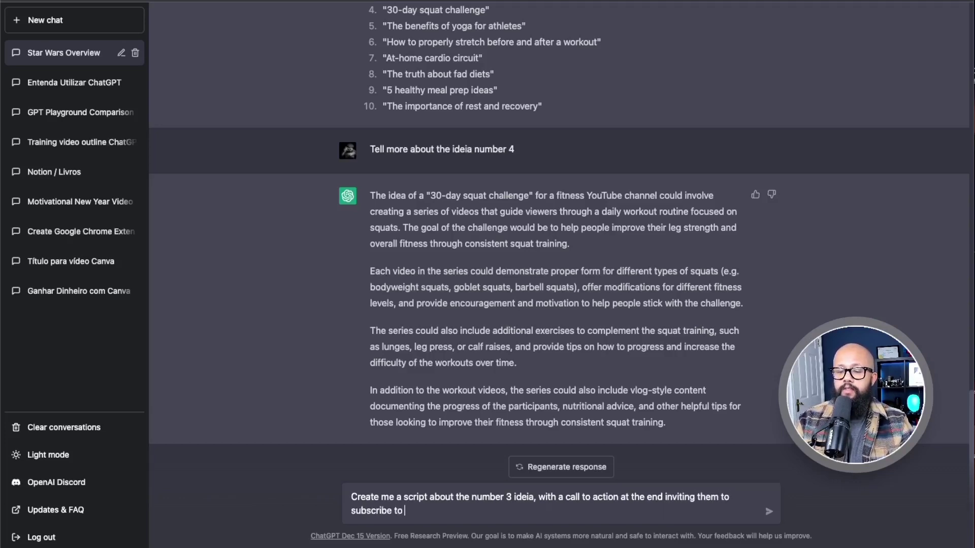
{"action": "type", "text": "my channel"}
{"action": "key", "text": "Return"}
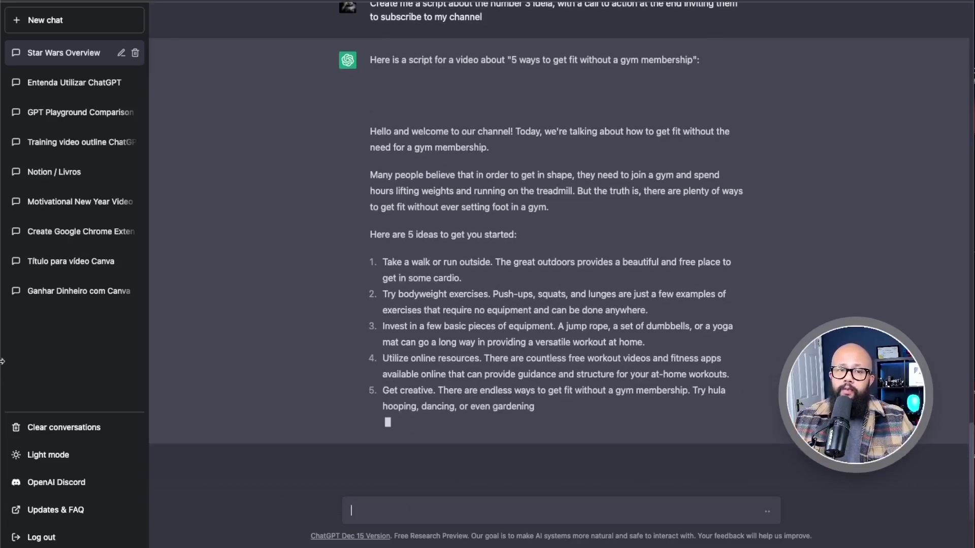
- In a new chat, send "Create a short copy for an instagram post for my customer, he sells shoes and has a deal for the new year"
{"action": "left_click", "coordinate": [46, 20]}
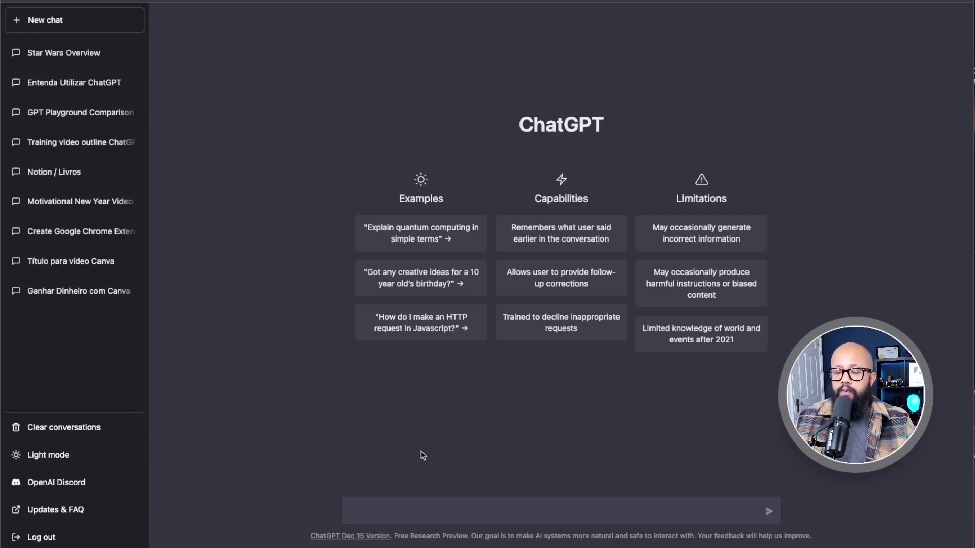
{"action": "type", "text": "Create a short copy for an instagram post for my customer, he sells"}
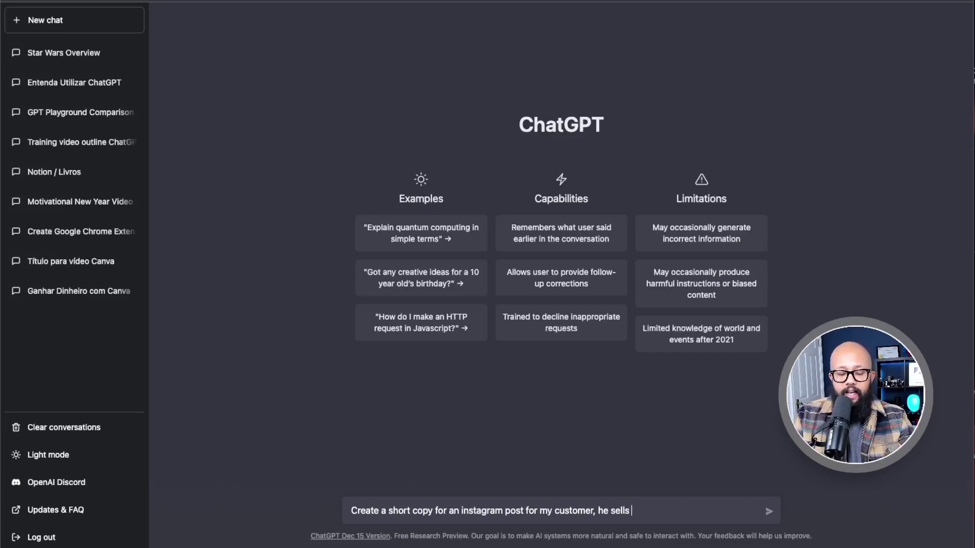
{"action": "type", "text": " shoes "}
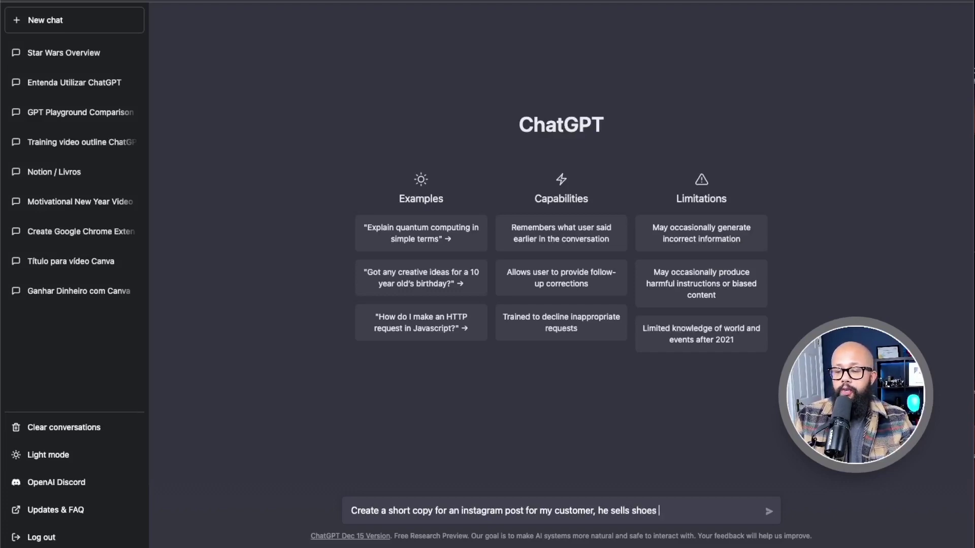
{"action": "type", "text": "and has a deal for the new year"}
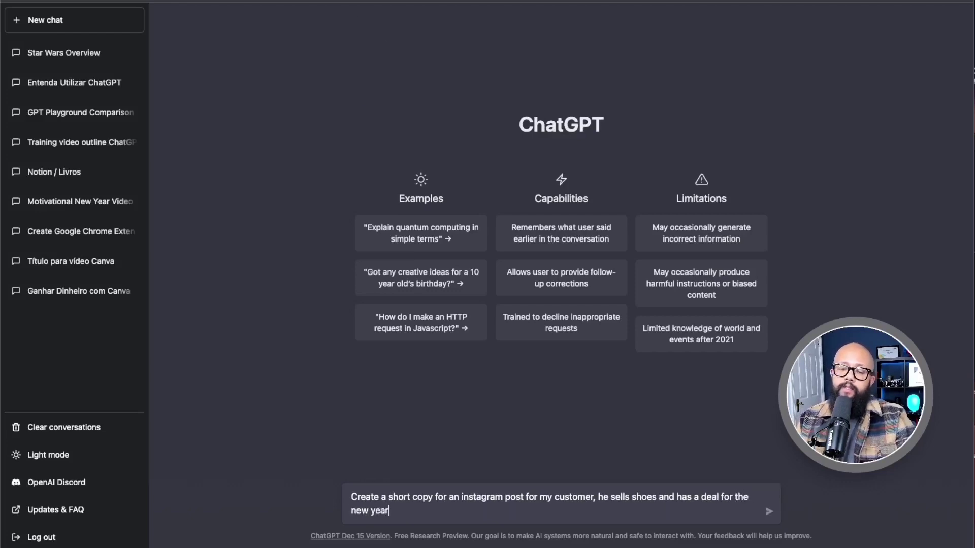
{"action": "key", "text": "Return"}
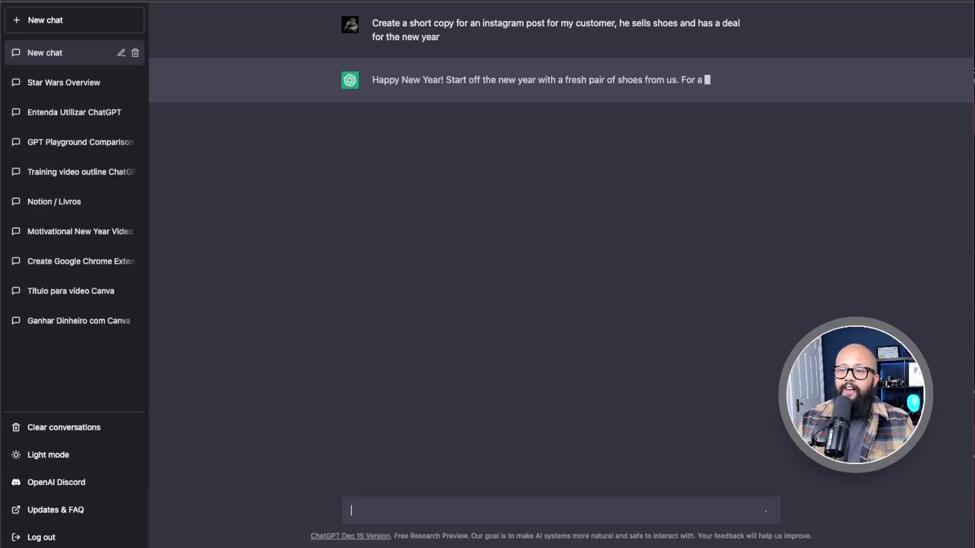
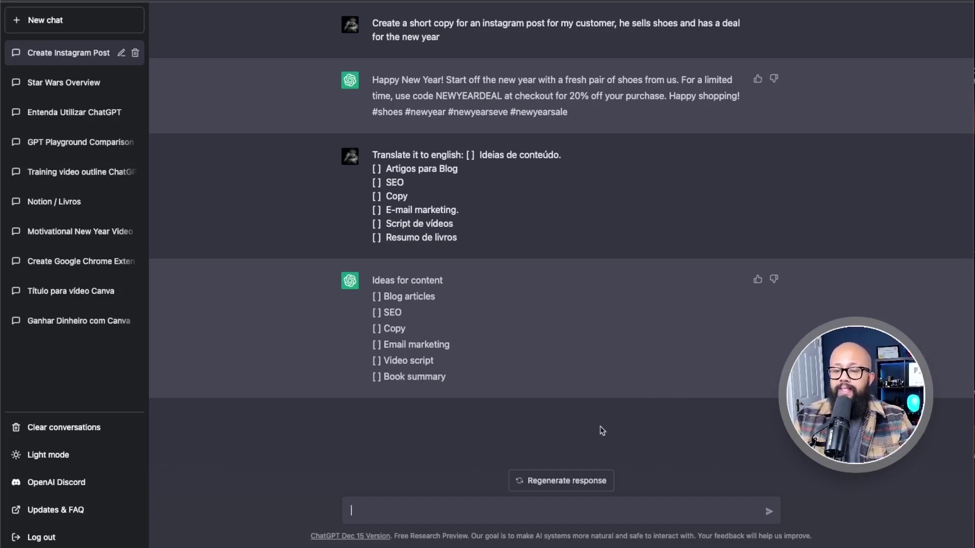
- Send "I want a short blog article with 400 words about Canva, with a call to action to click on my affiliate link and try canva pro]"
{"action": "type", "text": "W"}
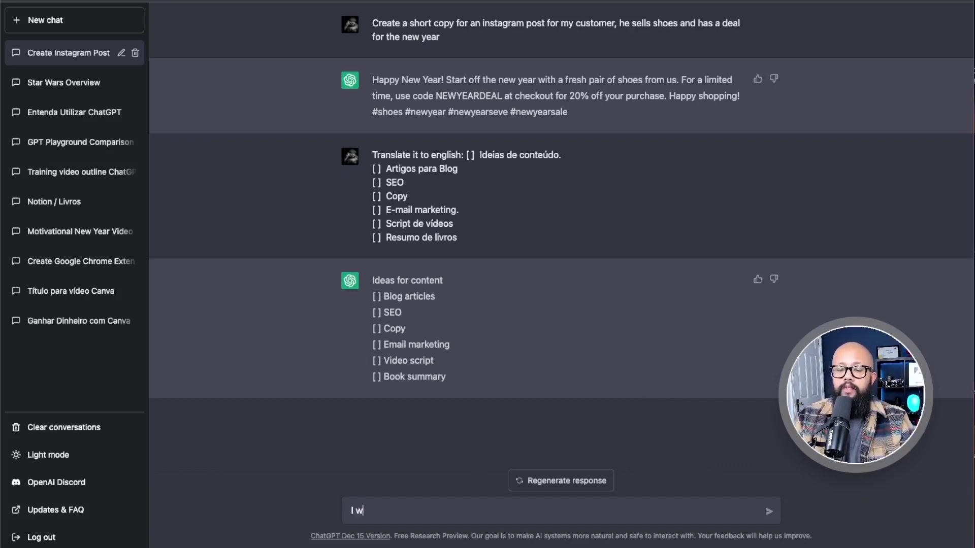
{"action": "type", "text": "ant a short blog "}
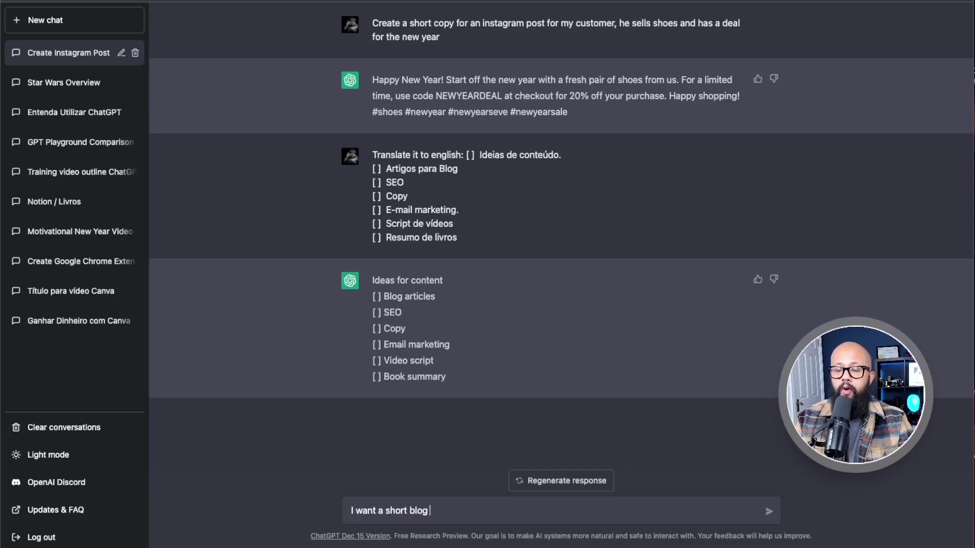
{"action": "type", "text": "article with 400 words about Ca"}
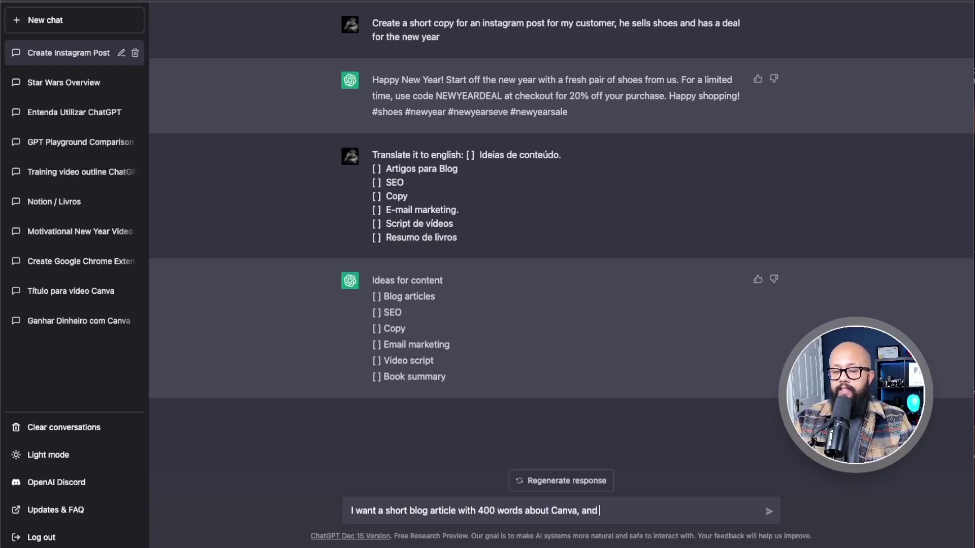
{"action": "type", "text": "nva, with a ca"}
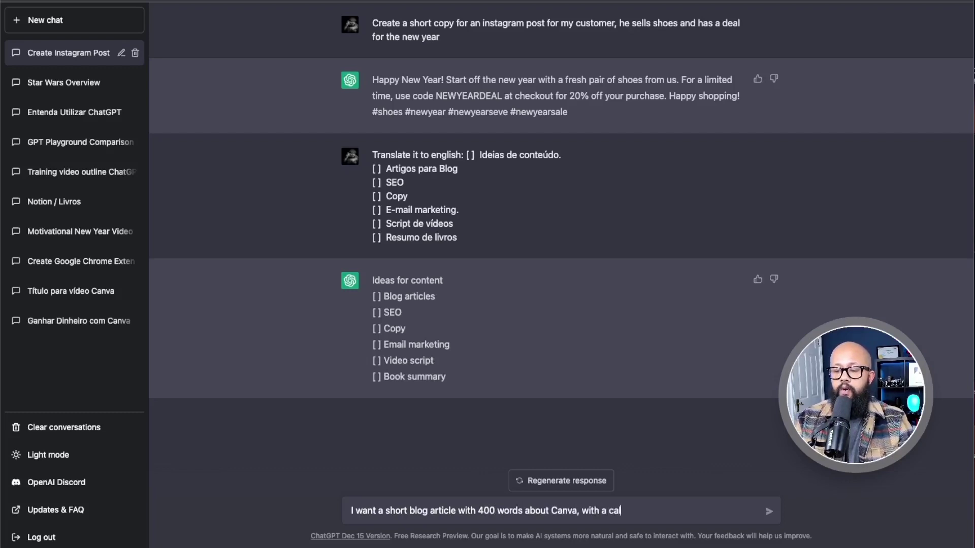
{"action": "type", "text": "ll to cal"}
{"action": "key", "text": "BackSpace"}
{"action": "key", "text": "BackSpace"}
{"action": "key", "text": "BackSpace"}
{"action": "type", "text": "action to click on my affiliate link and try canva pro]"}
{"action": "key", "text": "Return"}
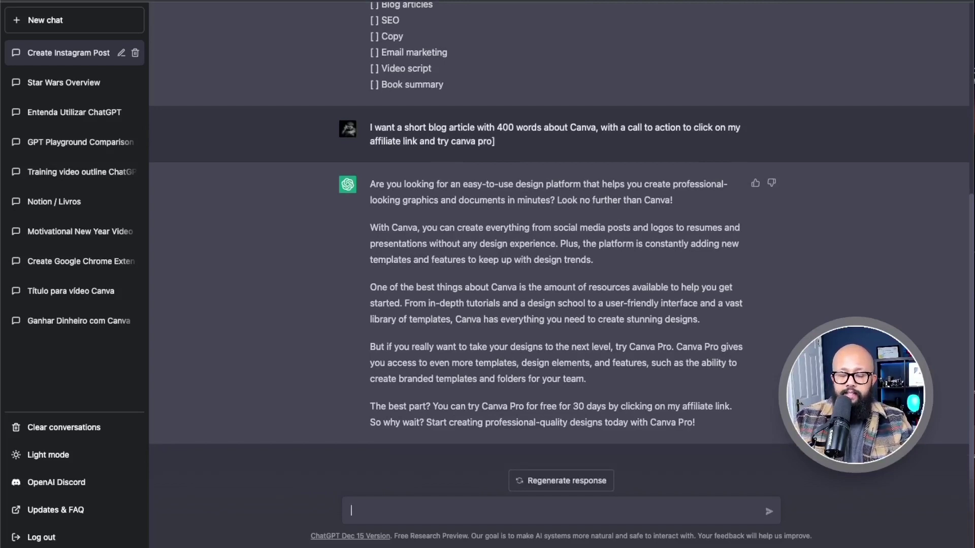
- Send the prompt "Please summarise the book atomic habits by james clear in bullet points"
{"action": "type", "text": "lease summariz"}
{"action": "key", "text": "BackSpace"}
{"action": "type", "text": "se the book"}
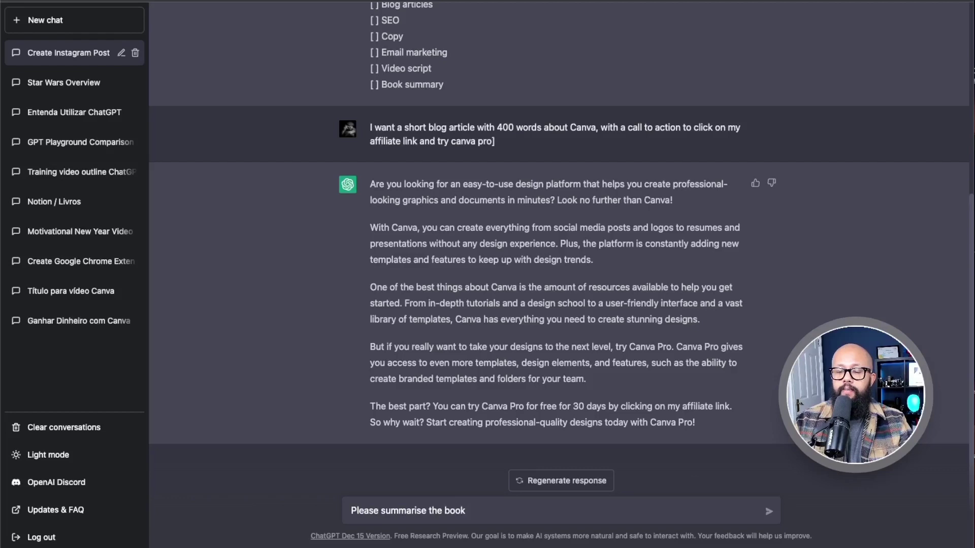
{"action": "type", "text": " atomic habits by james clear"}
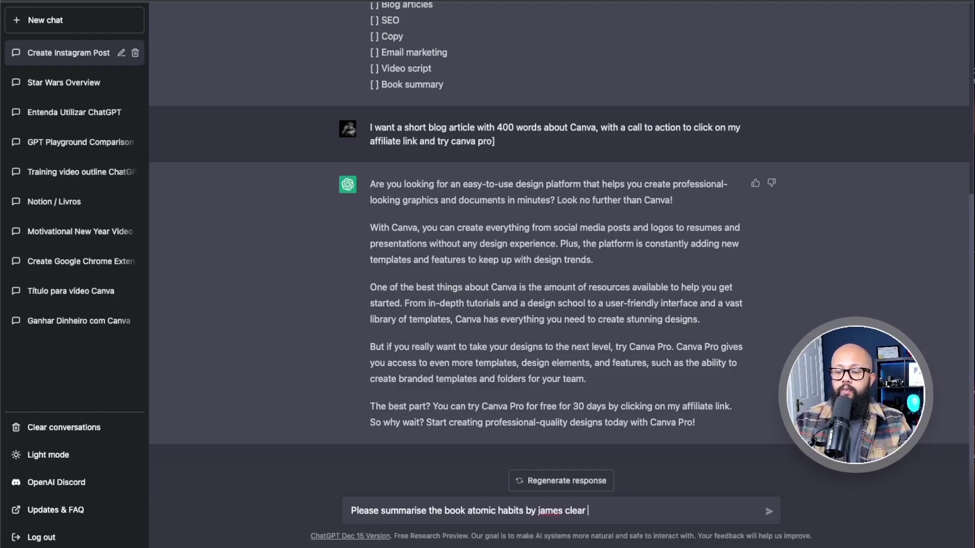
{"action": "type", "text": " in bullet poi"}
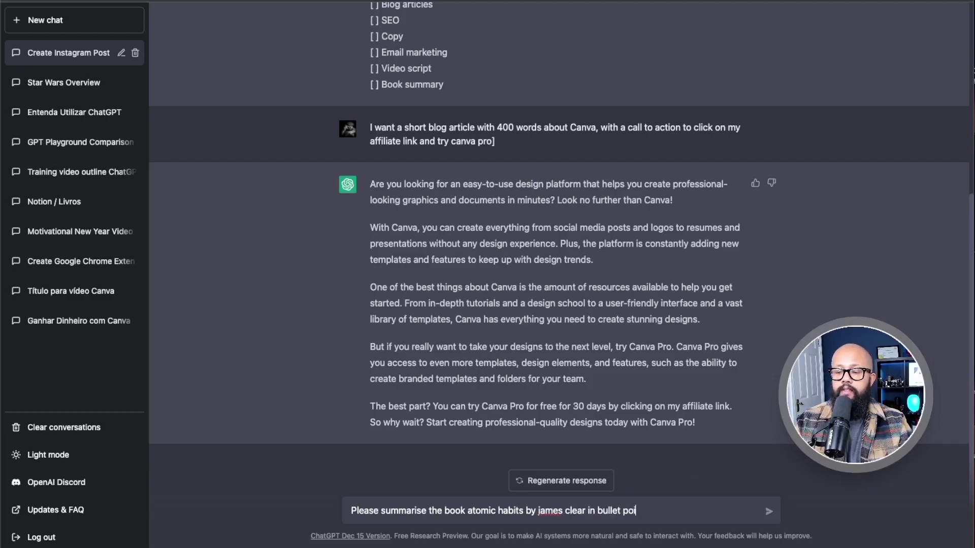
{"action": "type", "text": "nts"}
{"action": "key", "text": "Return"}
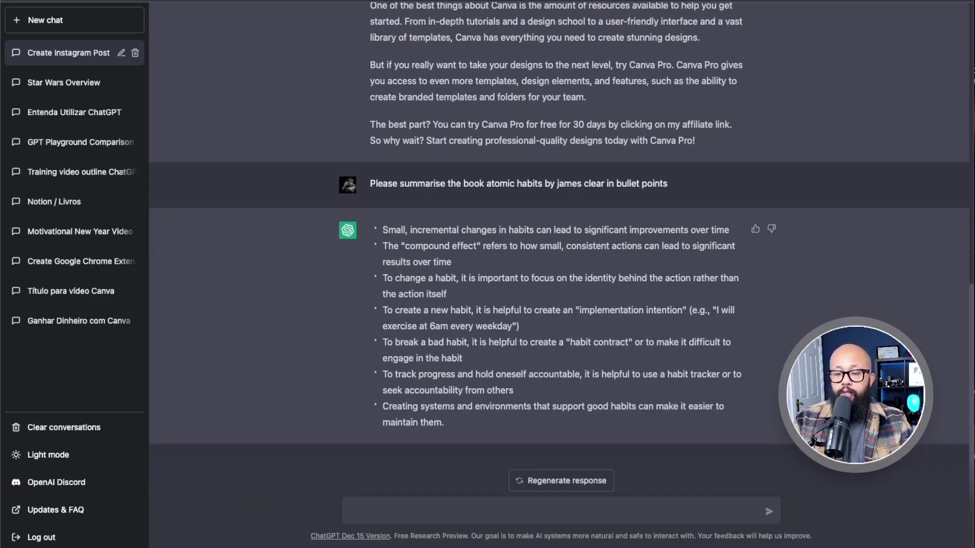
- Request a youtube shorts script about the book atomic habits, ending with a call to action inviting people to get a free book from audible
{"action": "type", "text": "Create a youtbe shorts about the book atomic habits"}
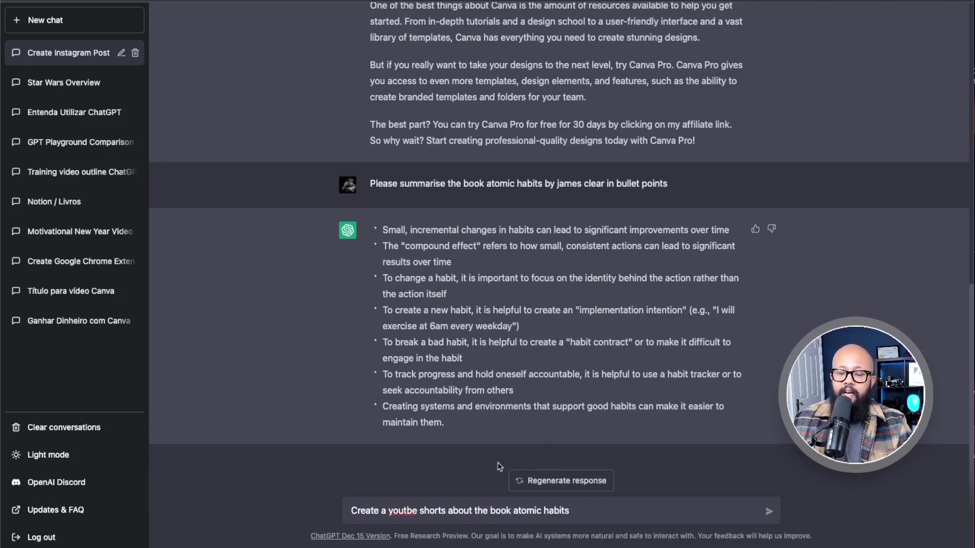
{"action": "double_click", "coordinate": [402, 510]}
{"action": "type", "text": "youtube  shorts script"}
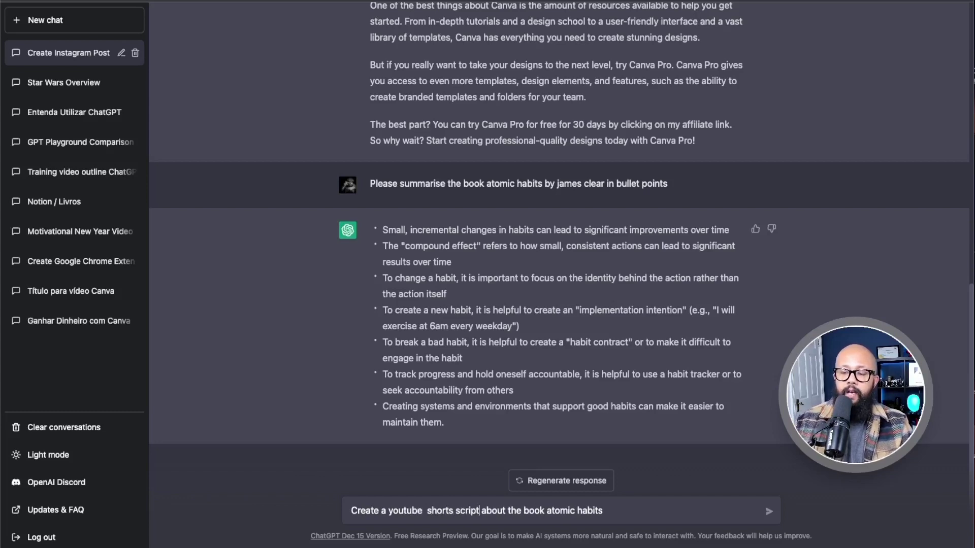
{"action": "left_click", "coordinate": [657, 507]}
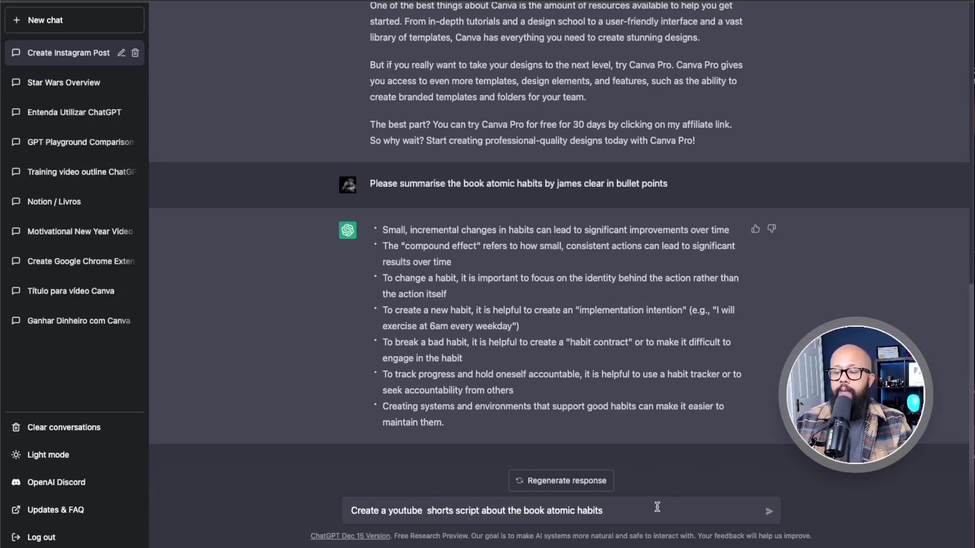
{"action": "type", "text": ", and"}
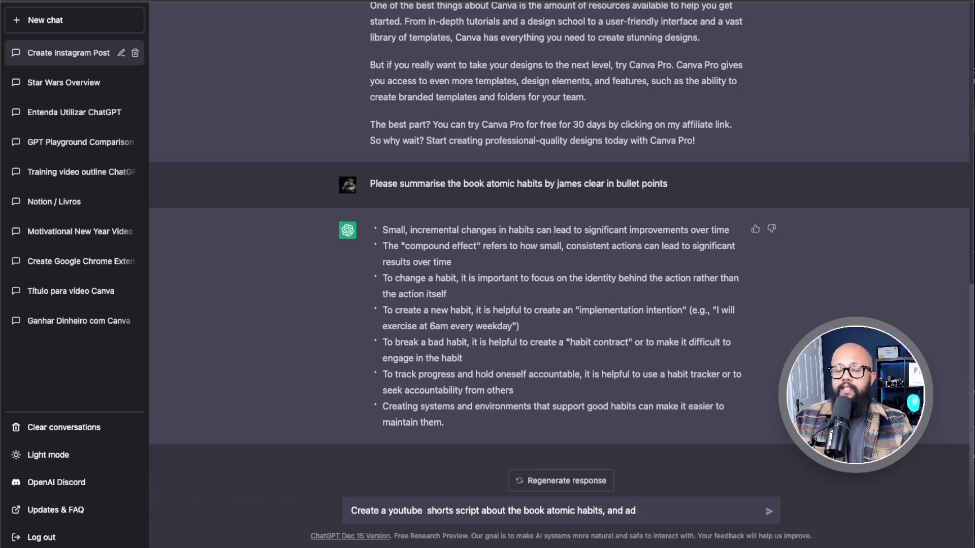
{"action": "type", "text": "ad a call to action at the end in"}
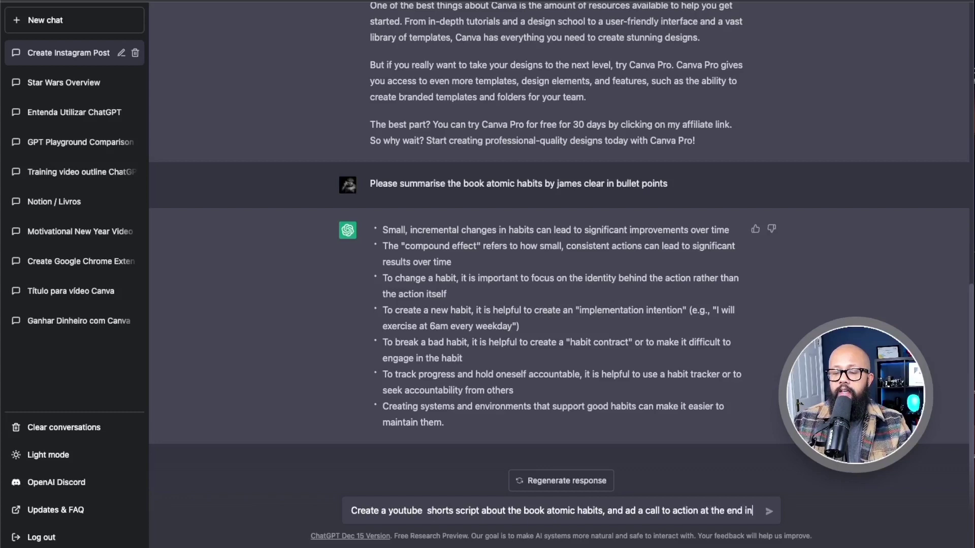
{"action": "type", "text": "viting pe"}
{"action": "type", "text": "ople to get "}
{"action": "type", "text": "a gree book from audible"}
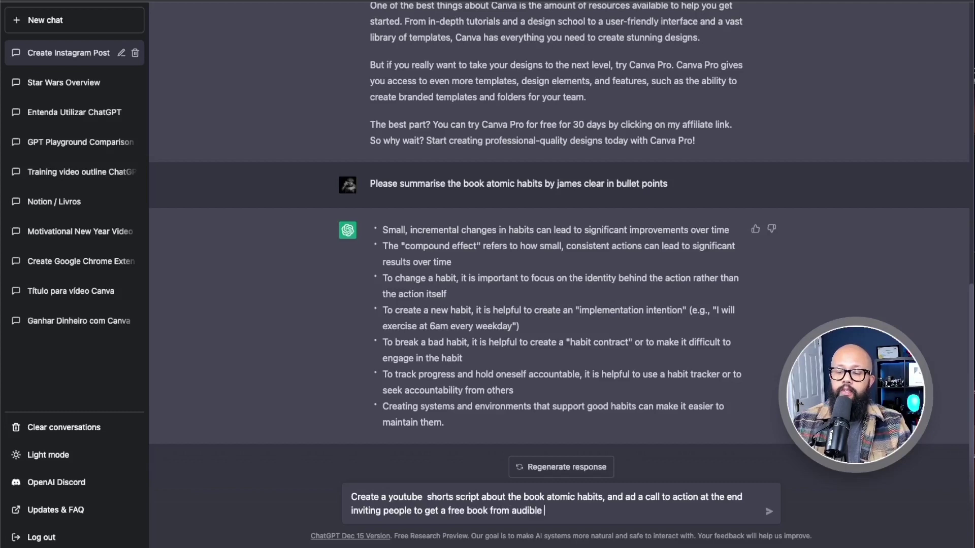
{"action": "key", "text": "Return"}
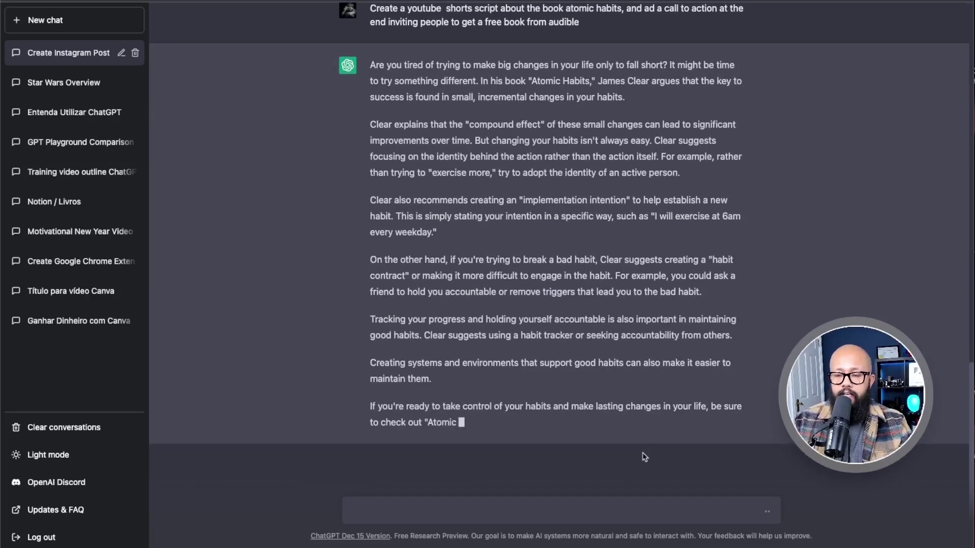
- Send the prompt "Please create a script for a short video of 1 minute explaining the book atomic habits by james clear"
{"action": "type", "text": "PLeas"}
{"action": "type", "text": "e"}
{"action": "type", "text": "Ples"}
{"action": "type", "text": "e cre"}
{"action": "type", "text": "ate a shor"}
{"action": "key", "text": "BackSpace"}
{"action": "key", "text": "BackSpace"}
{"action": "key", "text": "BackSpace"}
{"action": "type", "text": "cript for a short video"}
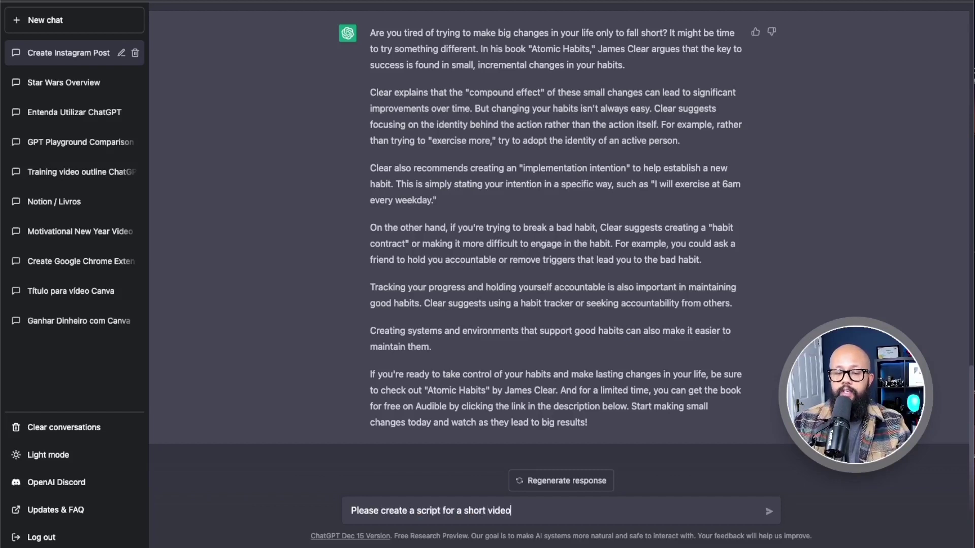
{"action": "type", "text": " of 1 minute expl"}
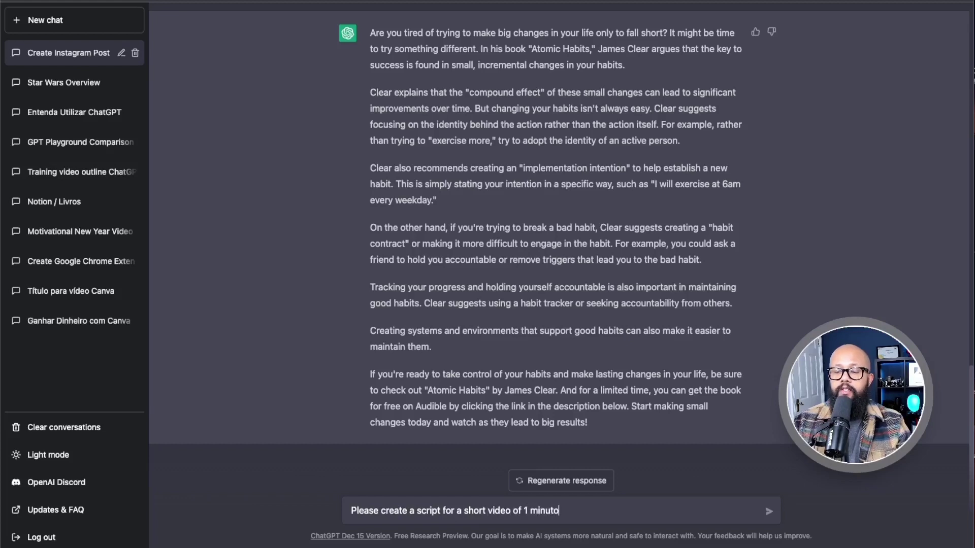
{"action": "type", "text": "aining the book atomic habit"}
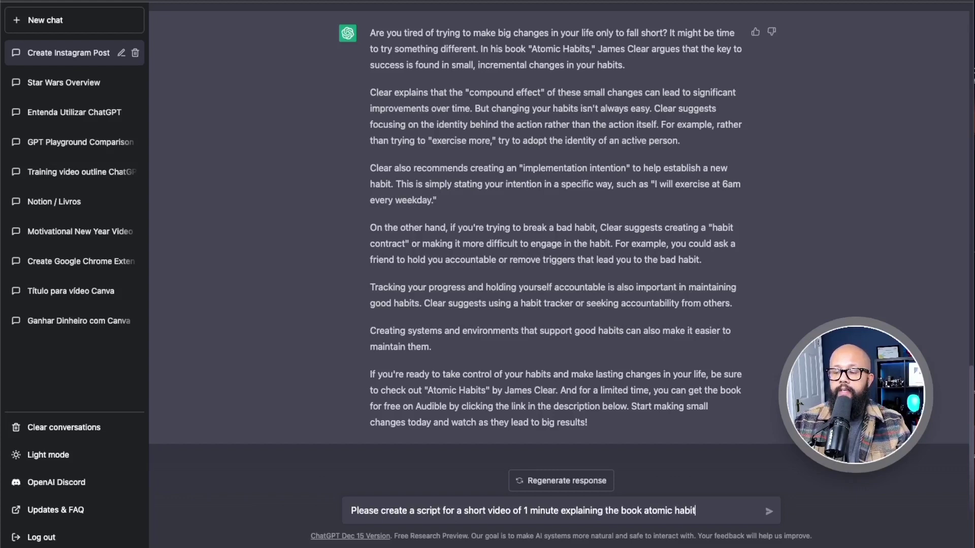
{"action": "type", "text": "s by james clear"}
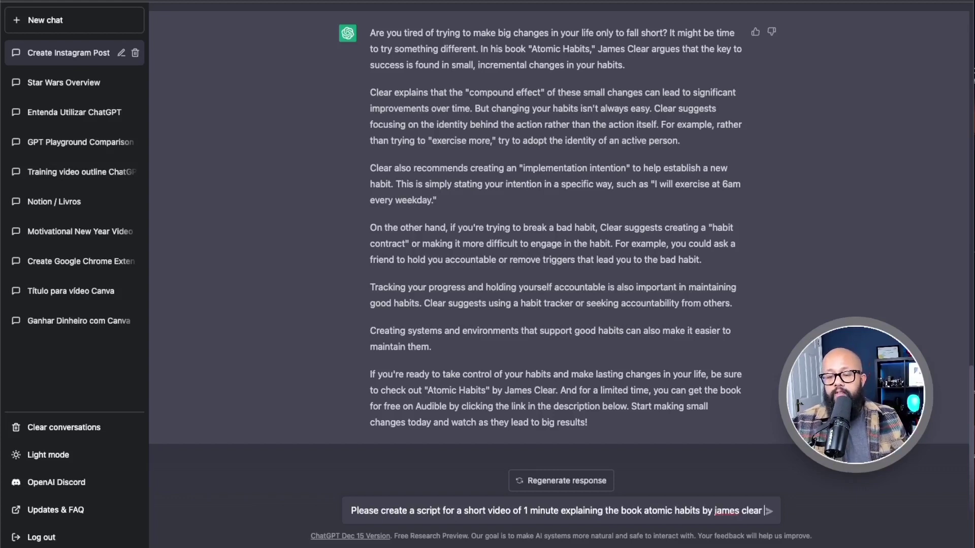
{"action": "key", "text": "Return"}
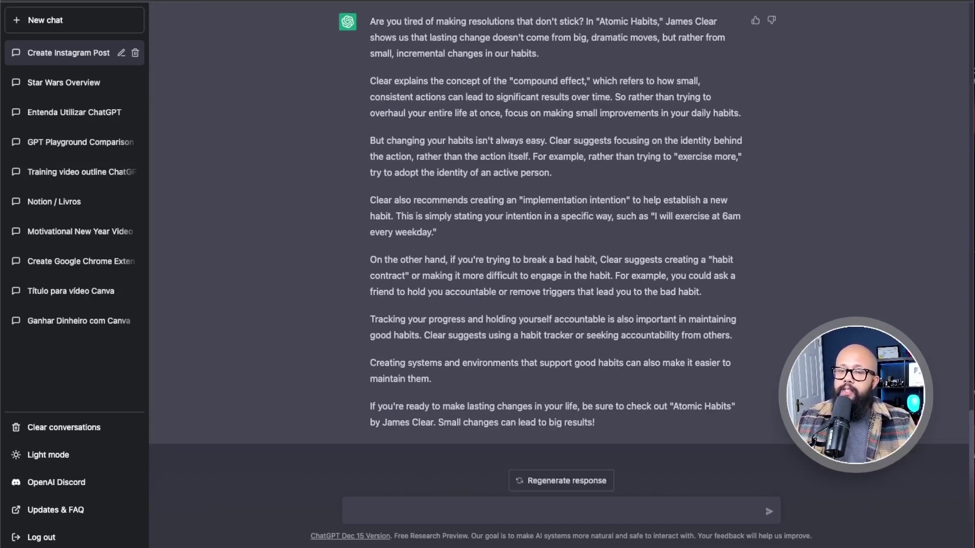
- Send the prompt "Improve this video title: Super course ChatGTP for free"
{"action": "scroll", "coordinate": [670, 246], "scroll_direction": "up", "scroll_amount": 20}
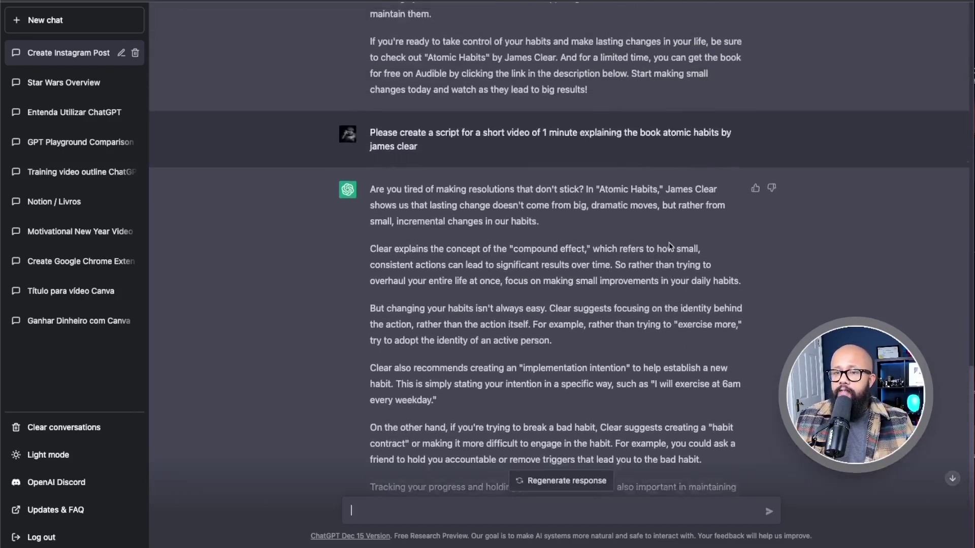
{"action": "scroll", "coordinate": [670, 246], "scroll_direction": "up", "scroll_amount": 5}
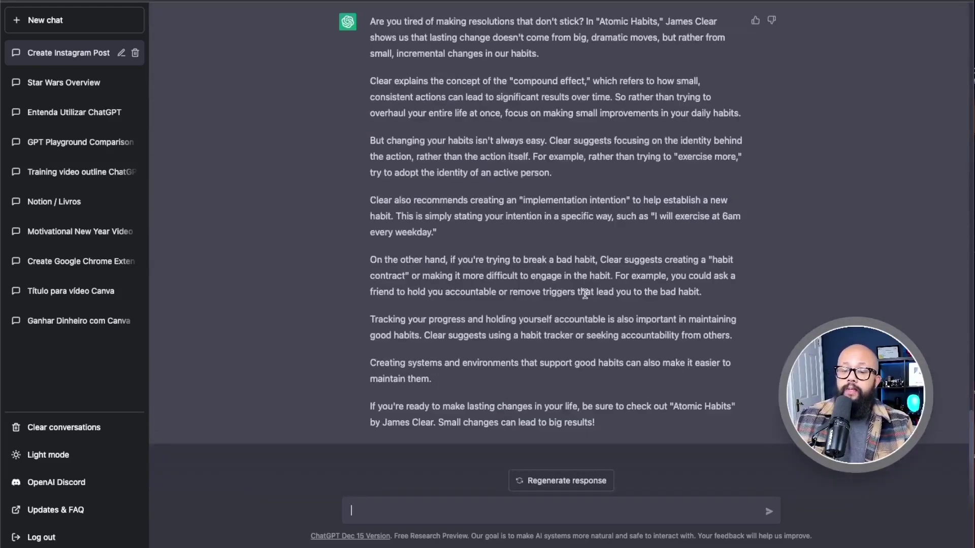
{"action": "type", "text": "Improve this video title: Super course ChatGTP"}
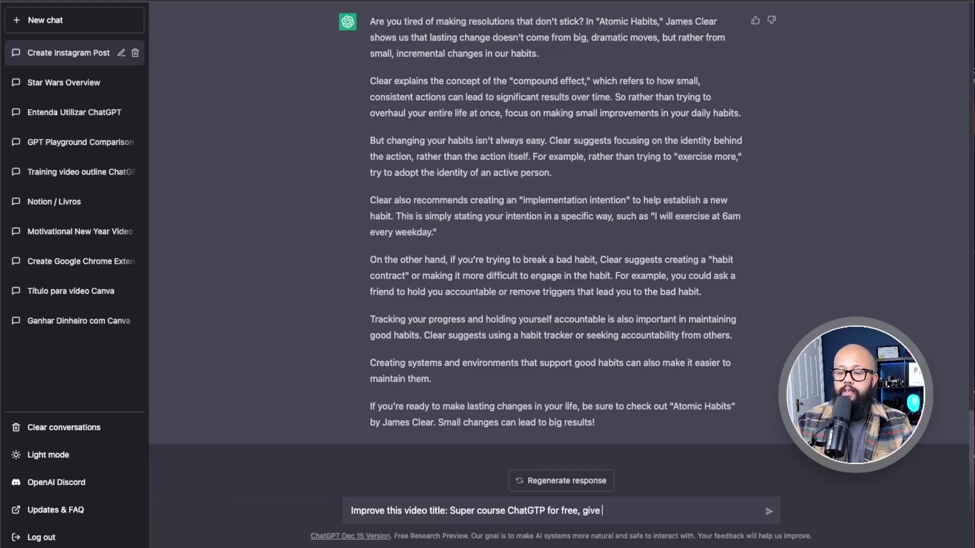
{"action": "type", "text": " for free"}
{"action": "key", "text": "Return"}
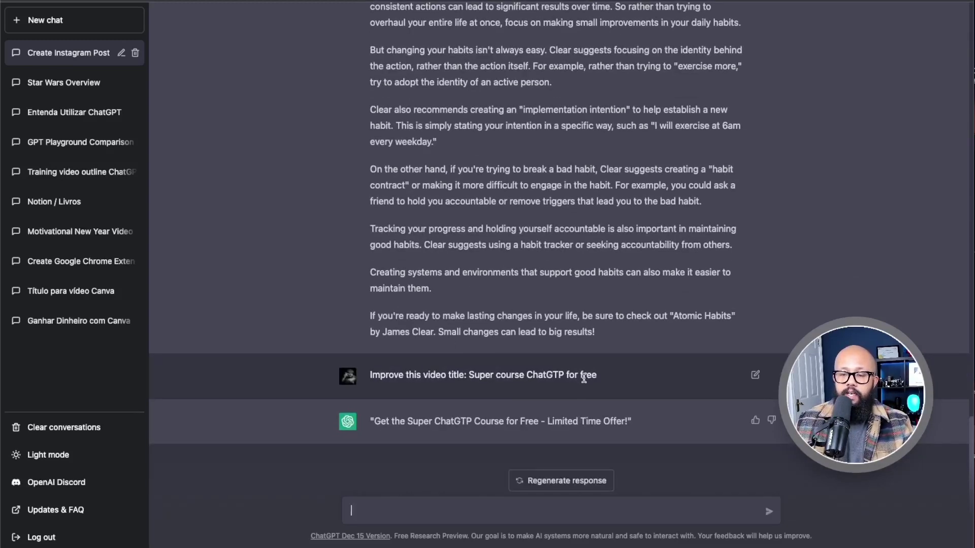
- Reuse the video title prompt and send it as "Improve this video title giving me more options: Super course ChatGTP for free"
{"action": "double_click", "coordinate": [424, 374]}
{"action": "triple_click", "coordinate": [424, 375]}
{"action": "key", "text": "ctrl+c"}
{"action": "key", "text": "ctrl+v"}
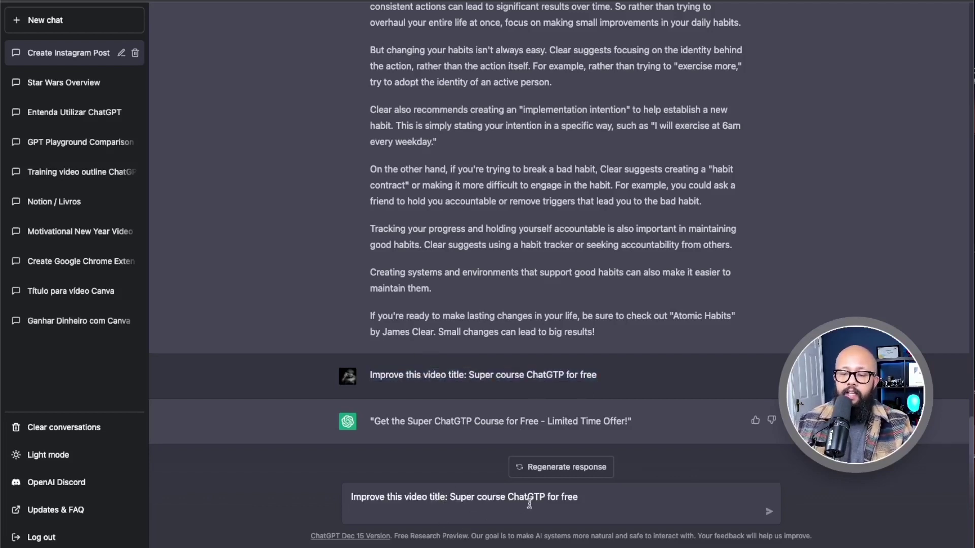
{"action": "type", "text": "giving me more option"}
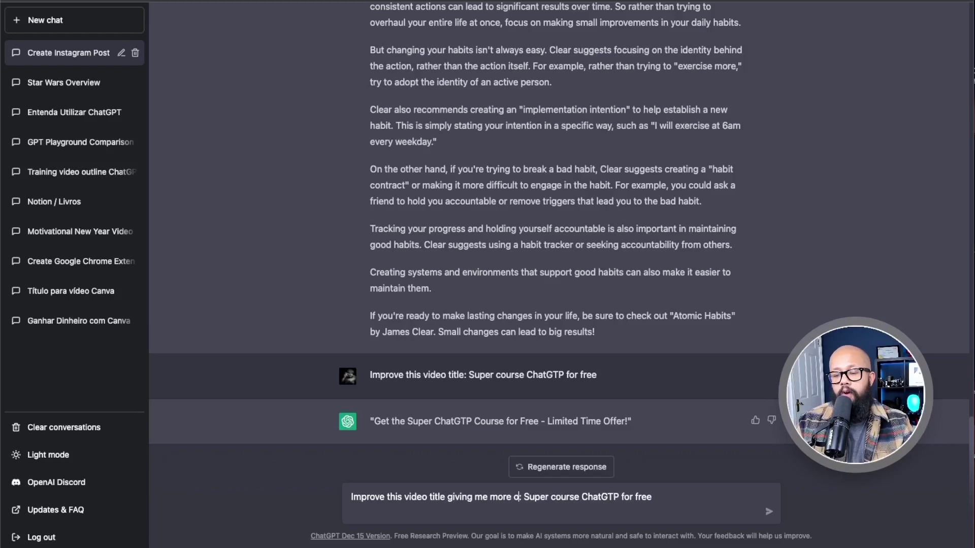
{"action": "type", "text": "s"}
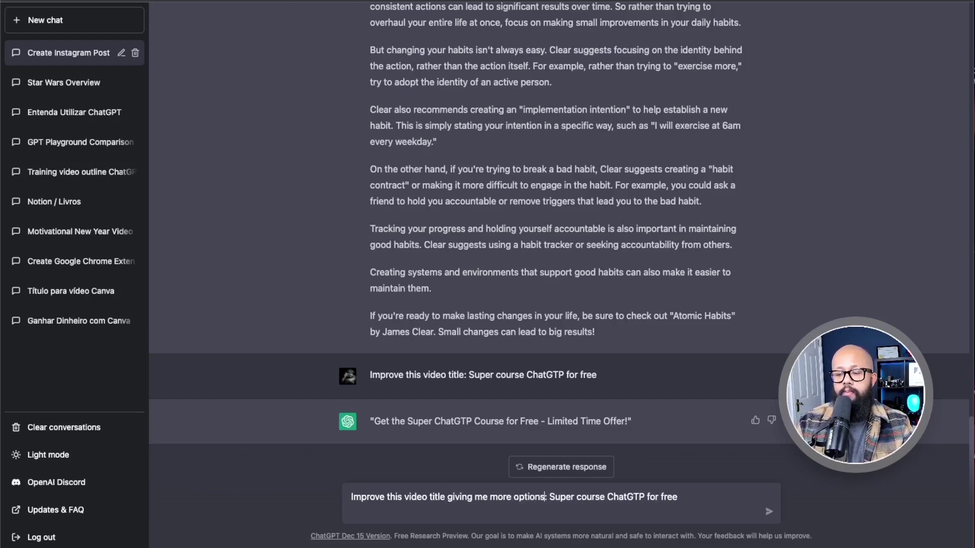
{"action": "key", "text": "Return"}
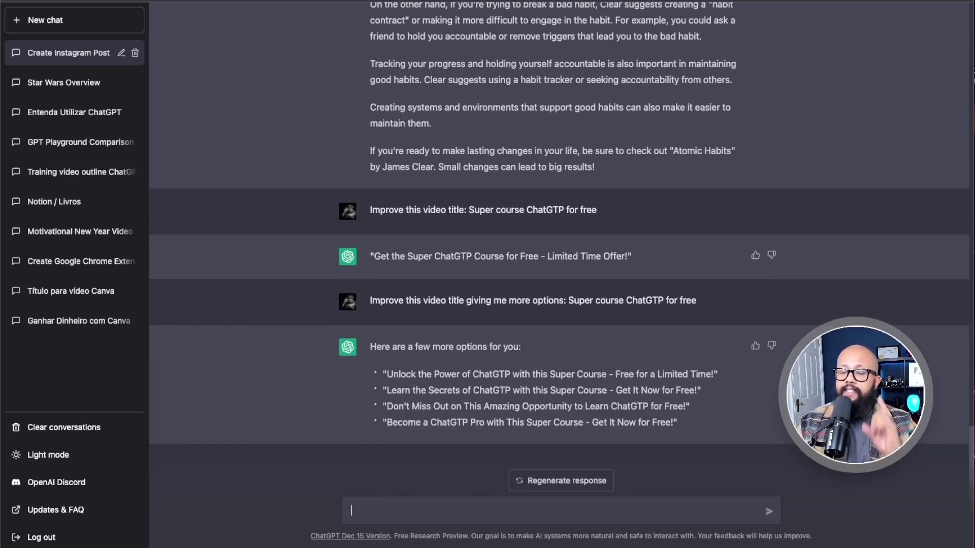
- Send the prompt "Writing a short video description about ChatGPT focusing on the ChatGPT keyword"
{"action": "type", "text": "Writing a short video description about ChatGPT"}
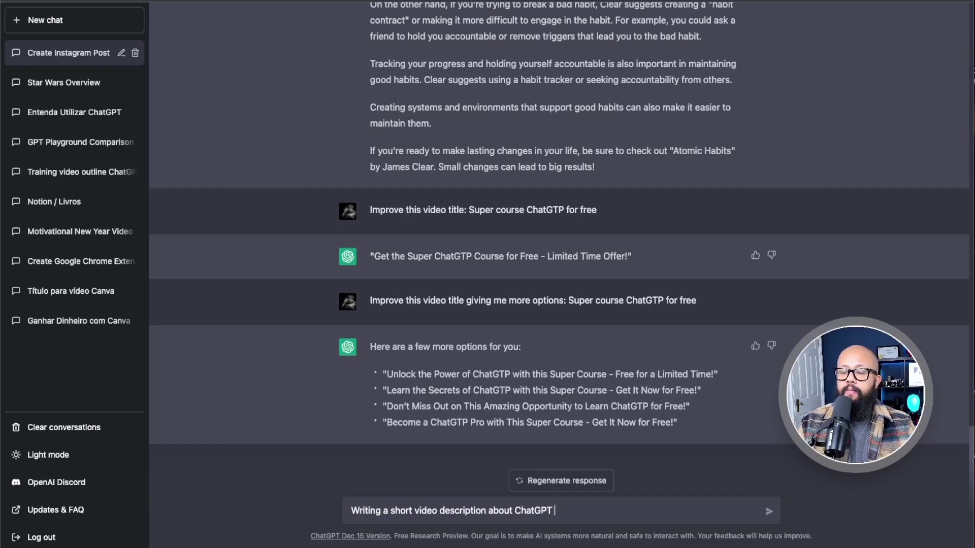
{"action": "type", "text": " focusing on the ChatGPT wor"}
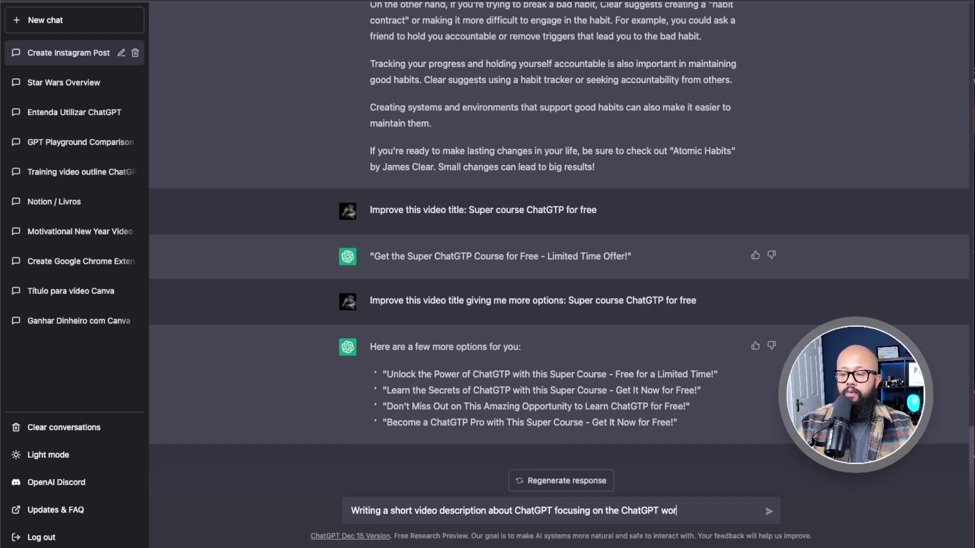
{"action": "type", "text": "ord"}
{"action": "key", "text": "Return"}
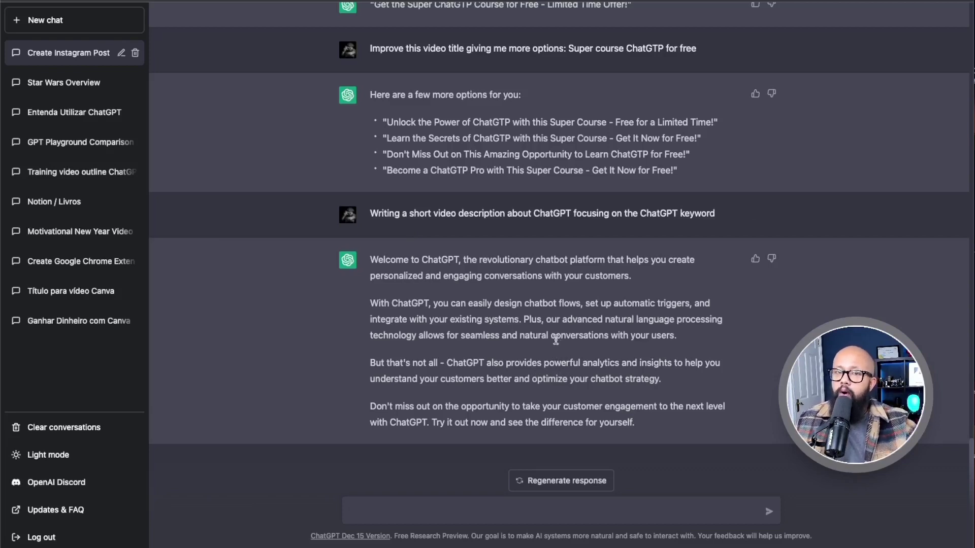
- Give the response to the first video title prompt a negative rating and dismiss the additional feedback form
{"action": "scroll", "coordinate": [543, 330], "scroll_direction": "up", "scroll_amount": 2}
{"action": "scroll", "coordinate": [544, 327], "scroll_direction": "up", "scroll_amount": 2}
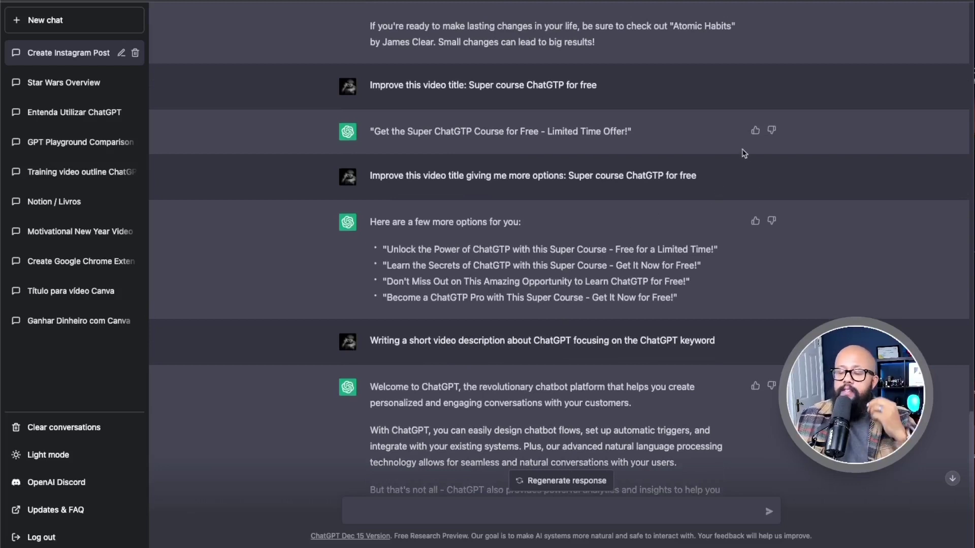
{"action": "left_click", "coordinate": [772, 131]}
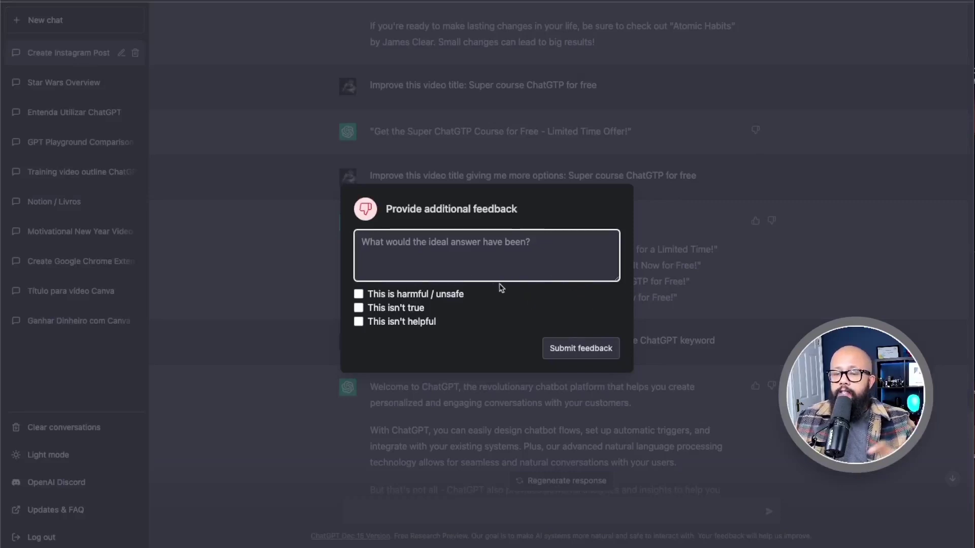
{"action": "left_click", "coordinate": [794, 263]}
- Look back through the conversation's earlier prompts and responses, from the book scripts up to the Canva blog article
{"action": "scroll", "coordinate": [751, 256], "scroll_direction": "up", "scroll_amount": 10}
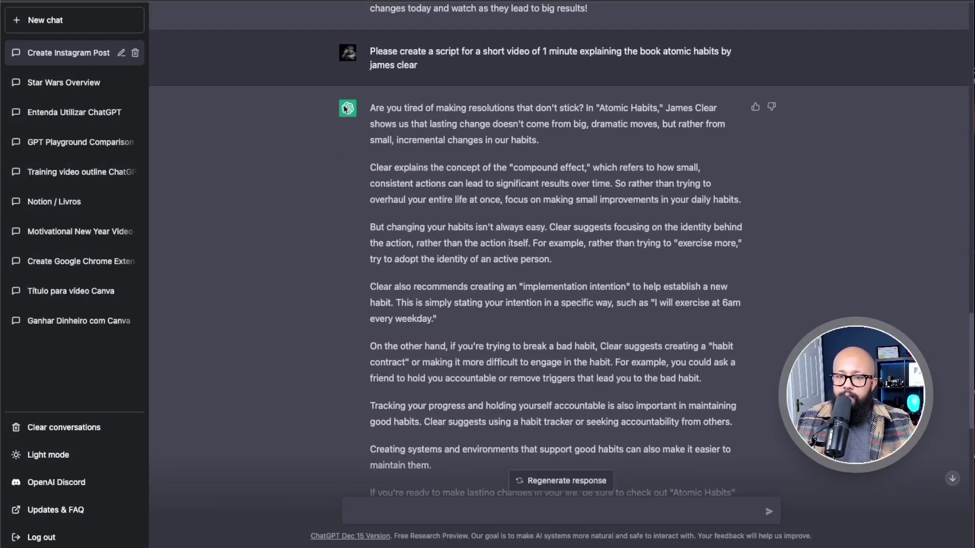
{"action": "scroll", "coordinate": [402, 131], "scroll_direction": "up", "scroll_amount": 3}
{"action": "scroll", "coordinate": [403, 131], "scroll_direction": "up", "scroll_amount": 10}
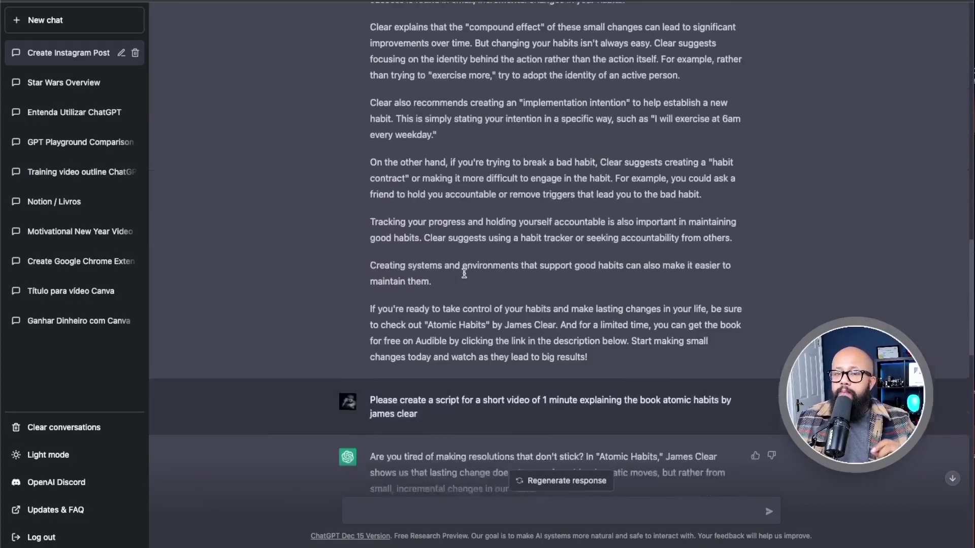
{"action": "scroll", "coordinate": [466, 258], "scroll_direction": "up", "scroll_amount": 15}
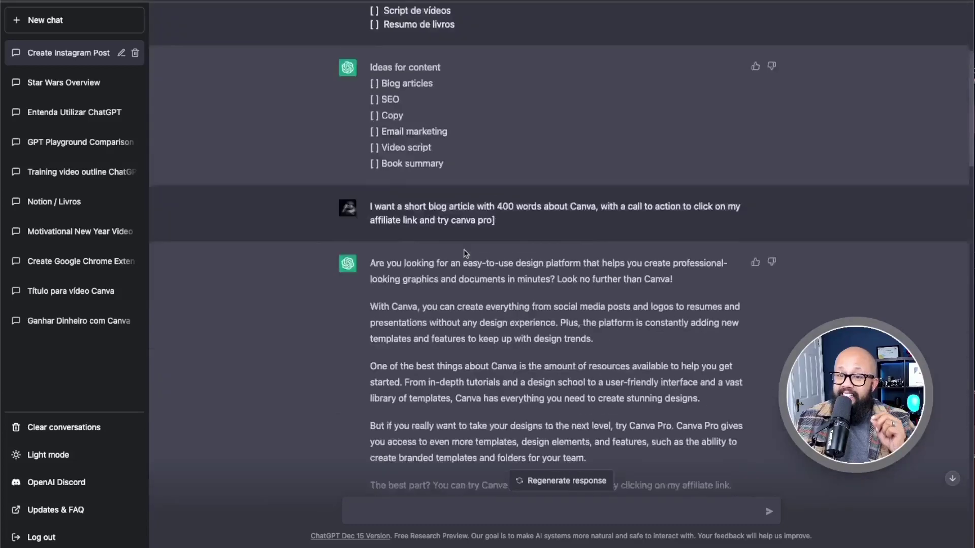
{"action": "scroll", "coordinate": [514, 227], "scroll_direction": "down", "scroll_amount": 20}
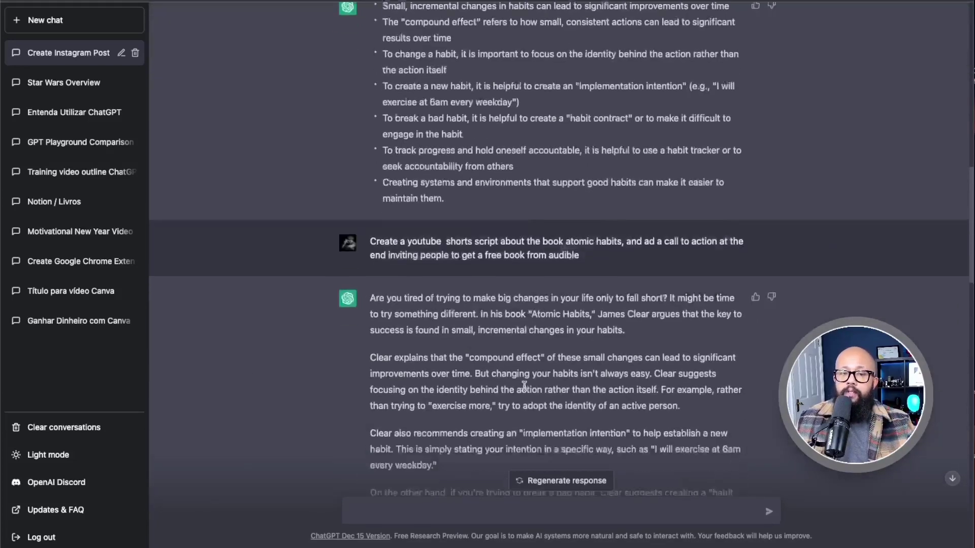
{"action": "left_click", "coordinate": [413, 510]}
{"action": "type", "text": "Give me 10 "}
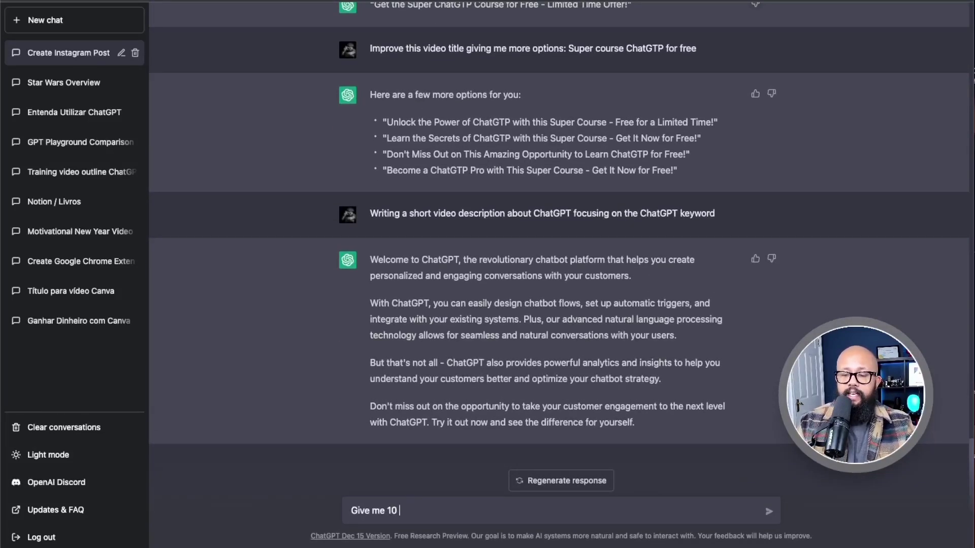
{"action": "type", "text": "options to transl"}
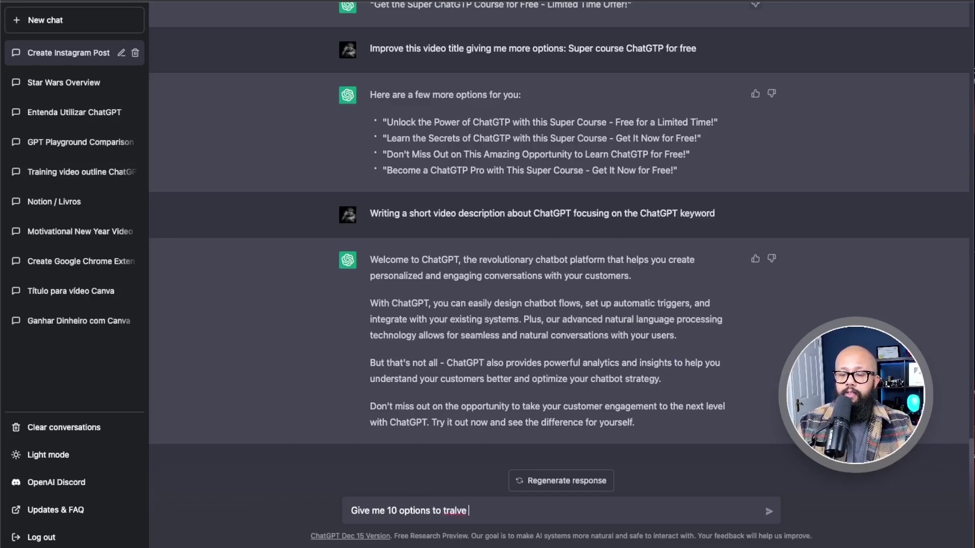
{"action": "key", "text": "super+a"}
{"action": "key", "text": "BackSpace"}
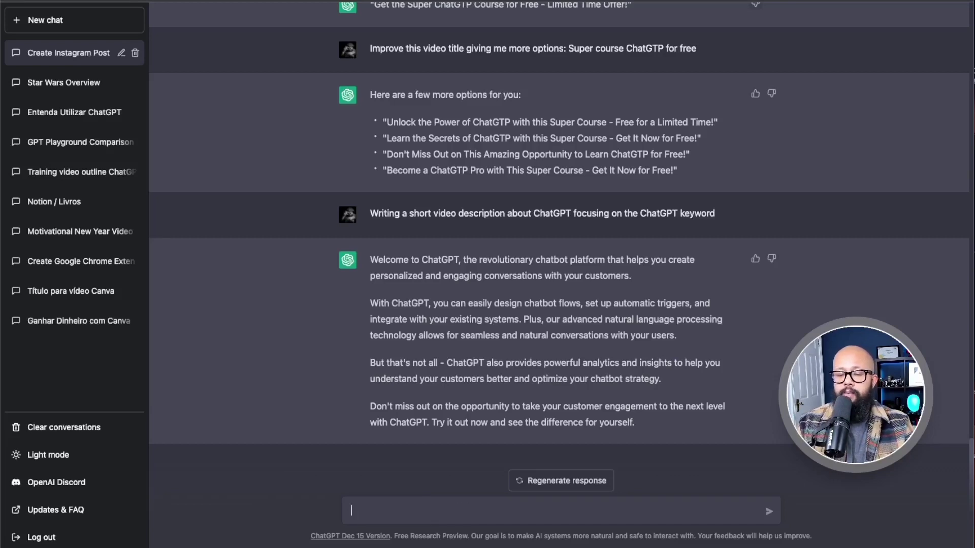
{"action": "type", "text": "Give me a"}
{"action": "key", "text": "super+a"}
{"action": "type", "text": "I wan"}
{"action": "key", "text": "super+a"}
{"action": "key", "text": "BackSpace"}
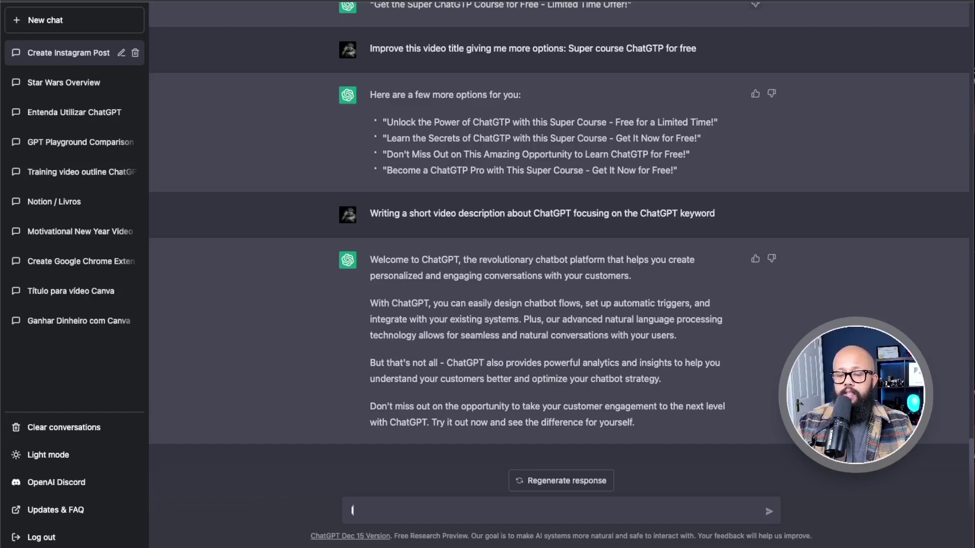
- Send the prompt "I want to go to ireland on a road trip, any sugestions" and regenerate its response
{"action": "type", "text": "I want to go to ireland on a road trip"}
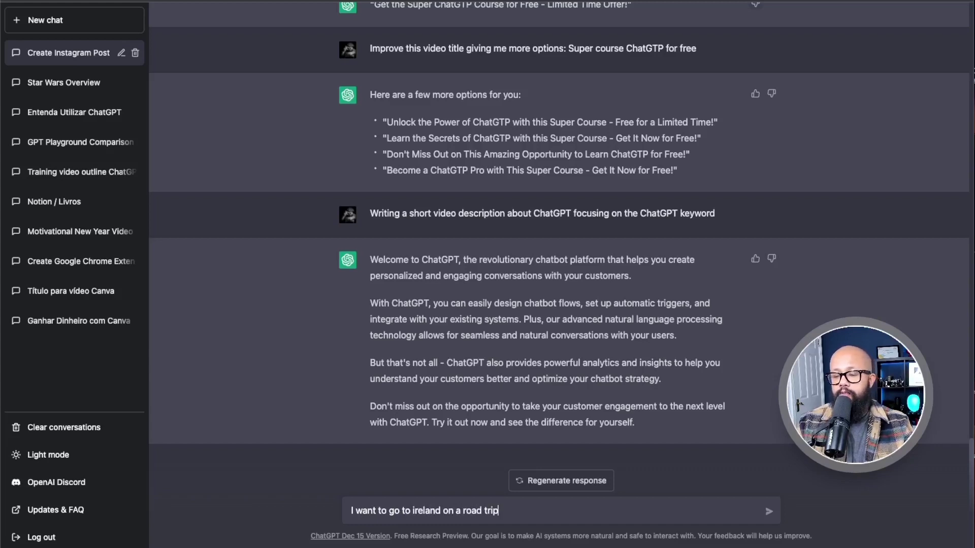
{"action": "type", "text": ", any suges"}
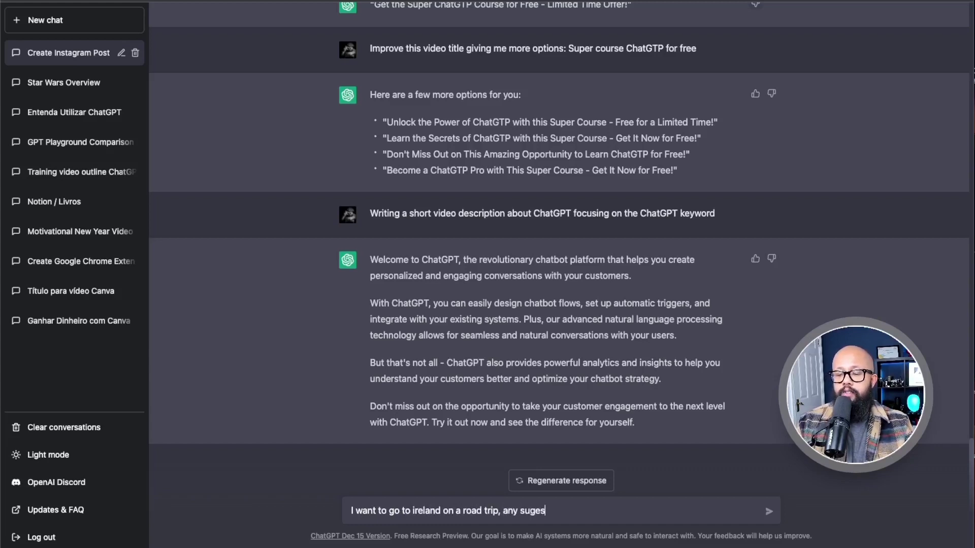
{"action": "type", "text": "tions"}
{"action": "key", "text": "Return"}
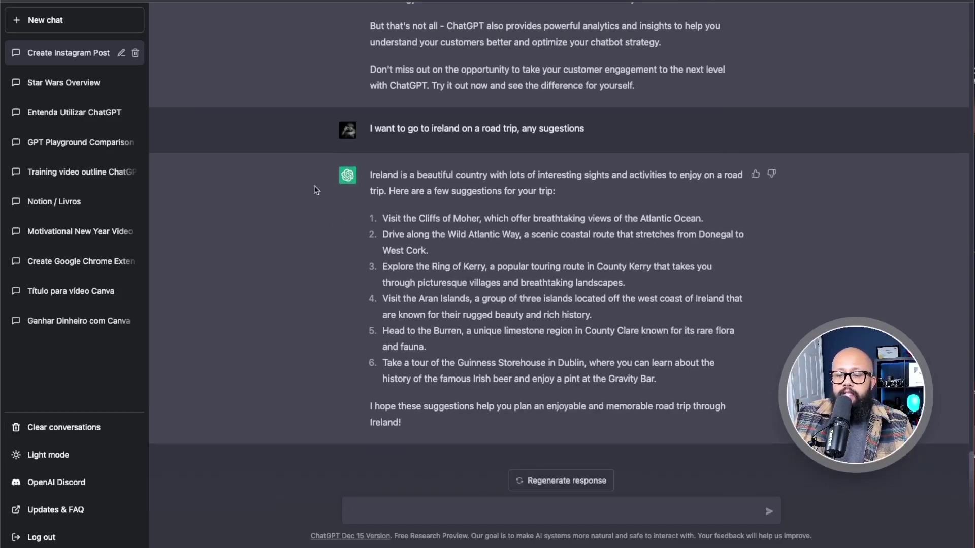
{"action": "left_click", "coordinate": [564, 483]}
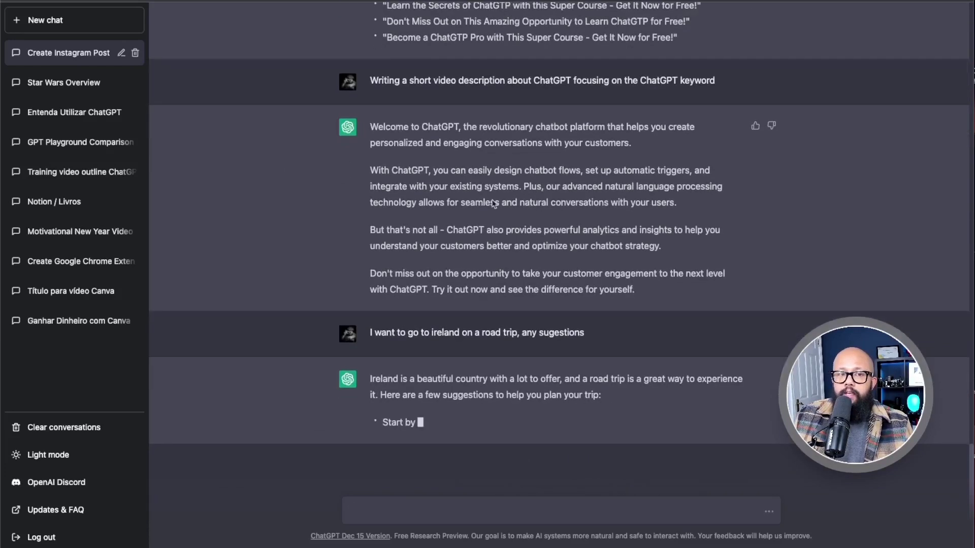
- Start a new chat and request a fitness plan for someone 1.81 and 92kg who wants to lose weight and likes riding their bike
{"action": "left_click", "coordinate": [55, 21]}
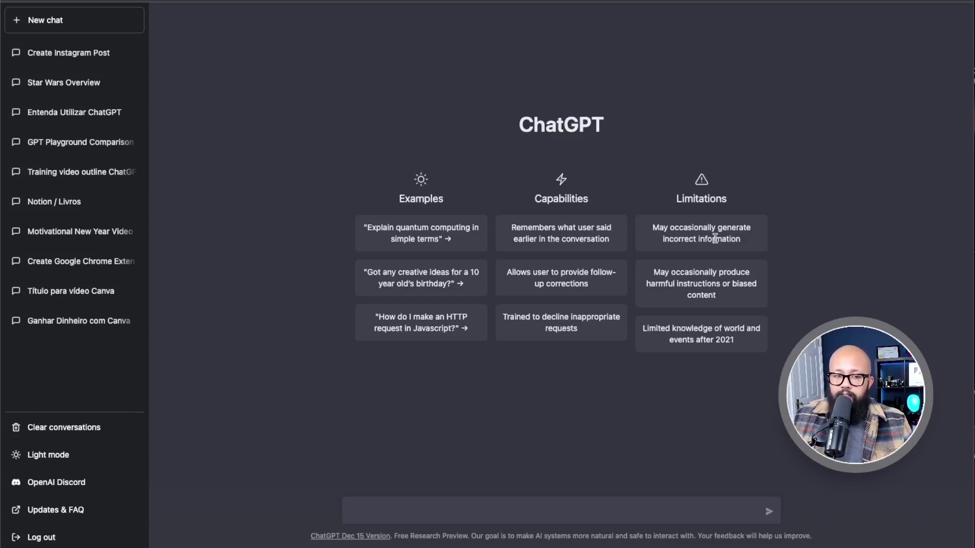
{"action": "left_click", "coordinate": [453, 515]}
{"action": "type", "text": "C"}
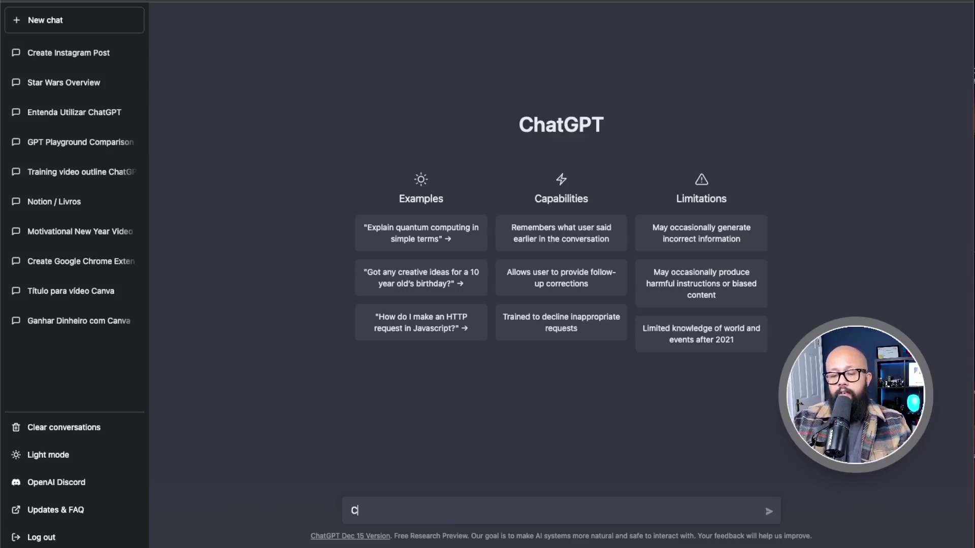
{"action": "type", "text": "reate a fintes"}
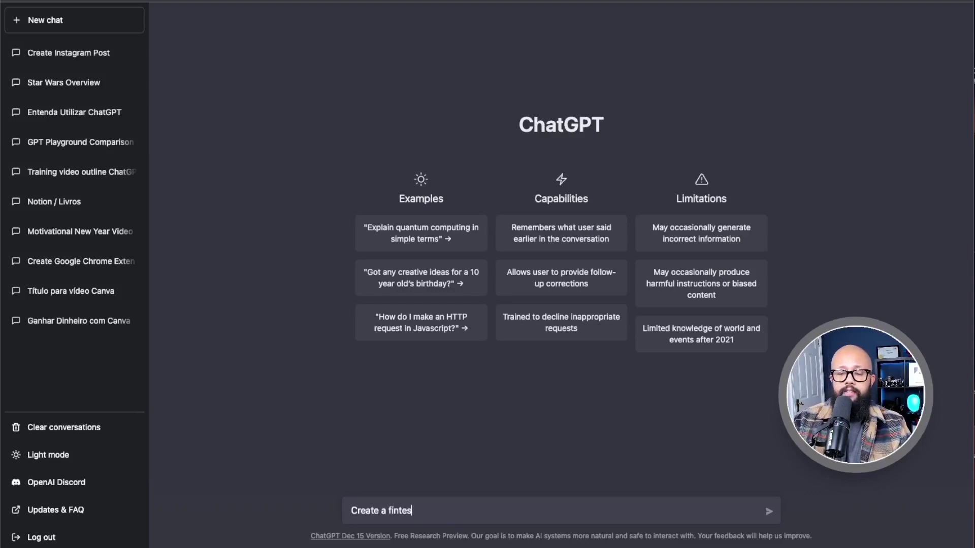
{"action": "type", "text": "s plan for me, I'm 1.81 92"}
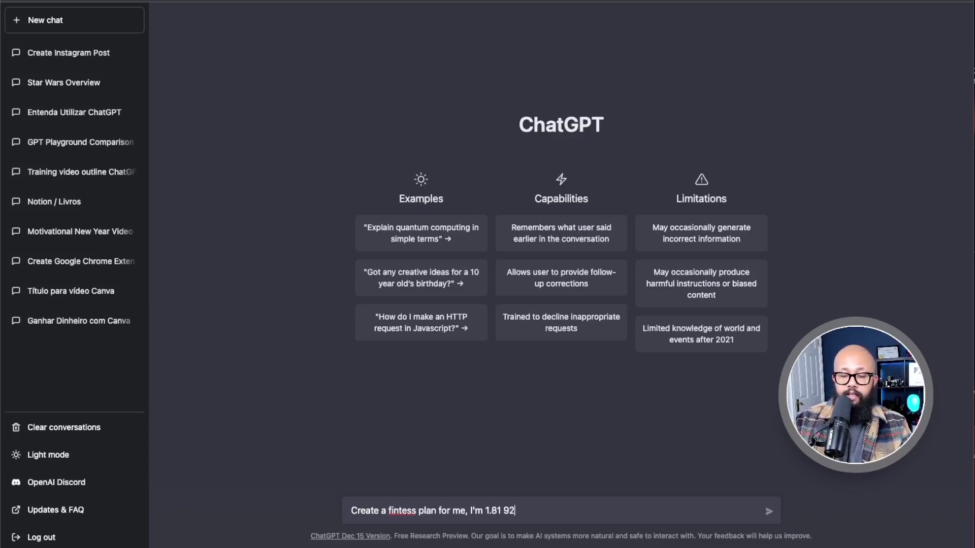
{"action": "type", "text": "kg and I want to lose weight"}
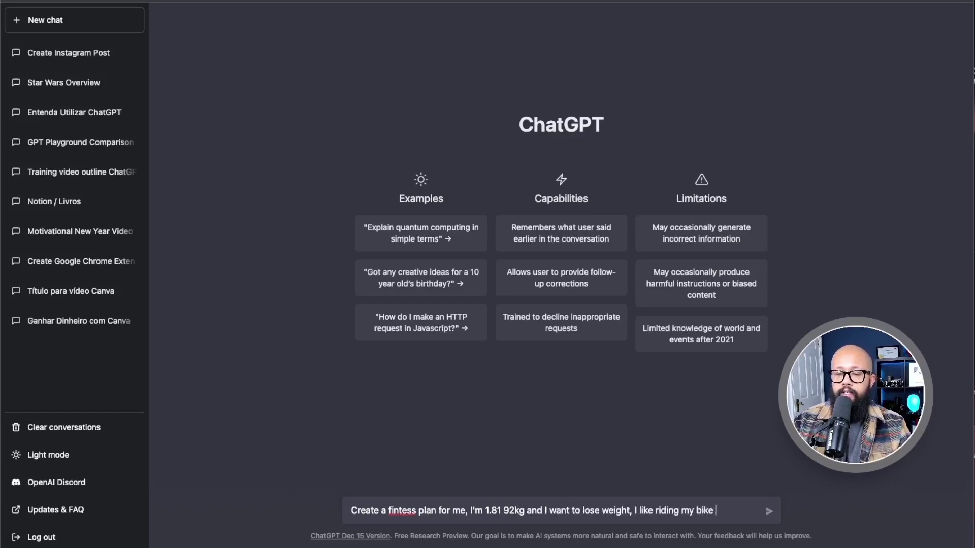
{"action": "key", "text": "Return"}
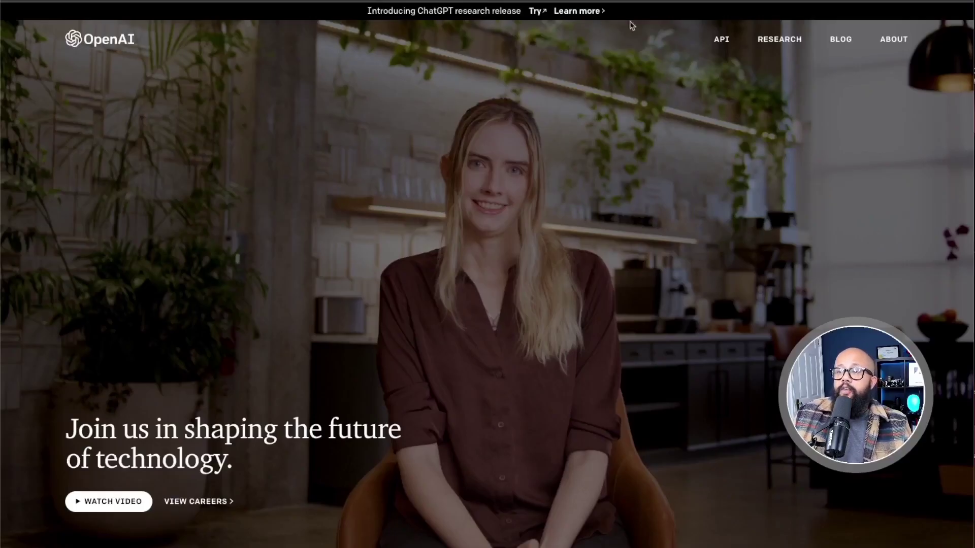
- On the OpenAI website, go from the API overview to the documentation and browse the gallery of example applications
{"action": "left_click", "coordinate": [721, 41]}
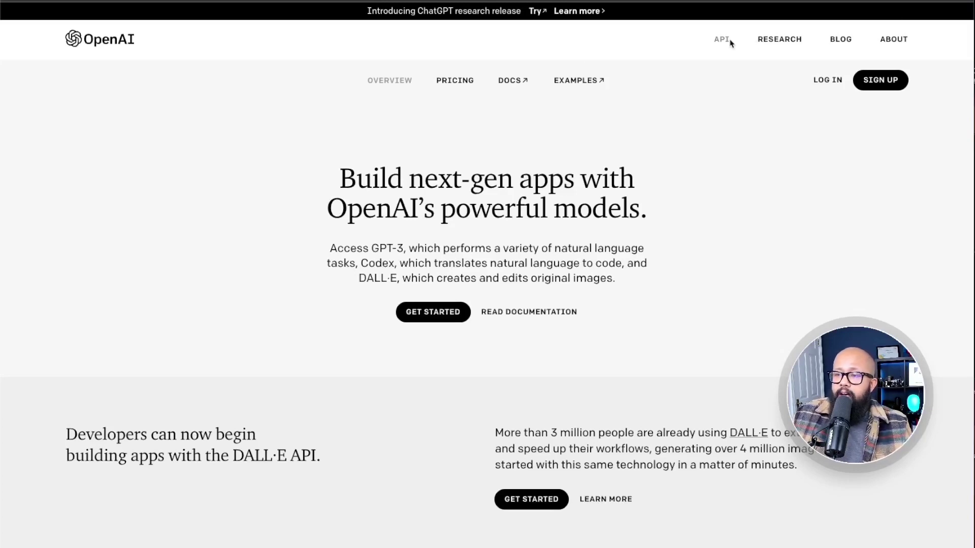
{"action": "left_click", "coordinate": [514, 81]}
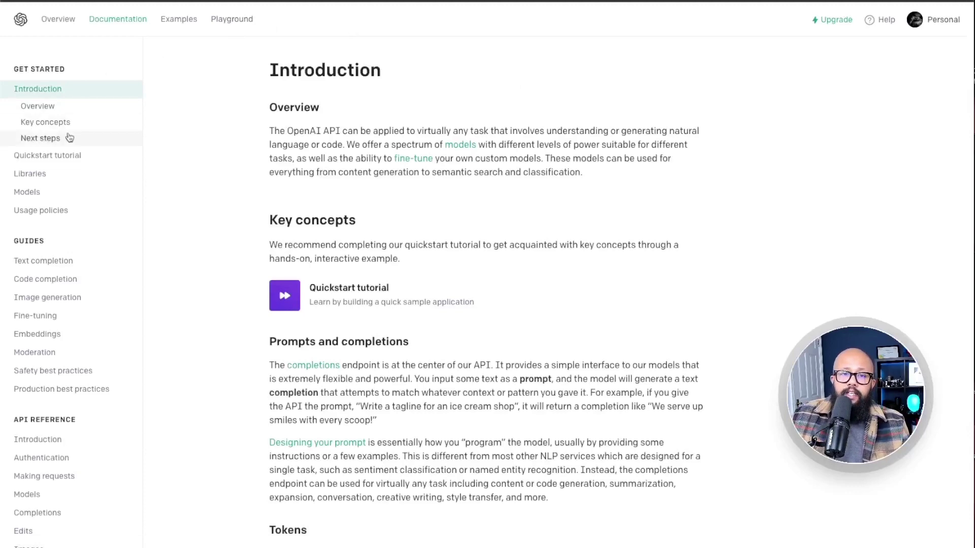
{"action": "left_click", "coordinate": [178, 22]}
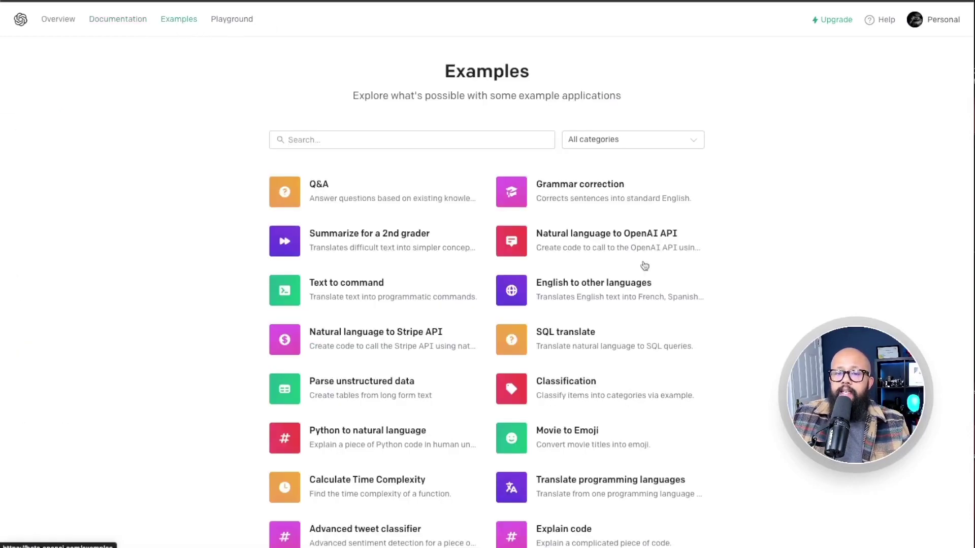
{"action": "scroll", "coordinate": [688, 296], "scroll_direction": "down", "scroll_amount": 15}
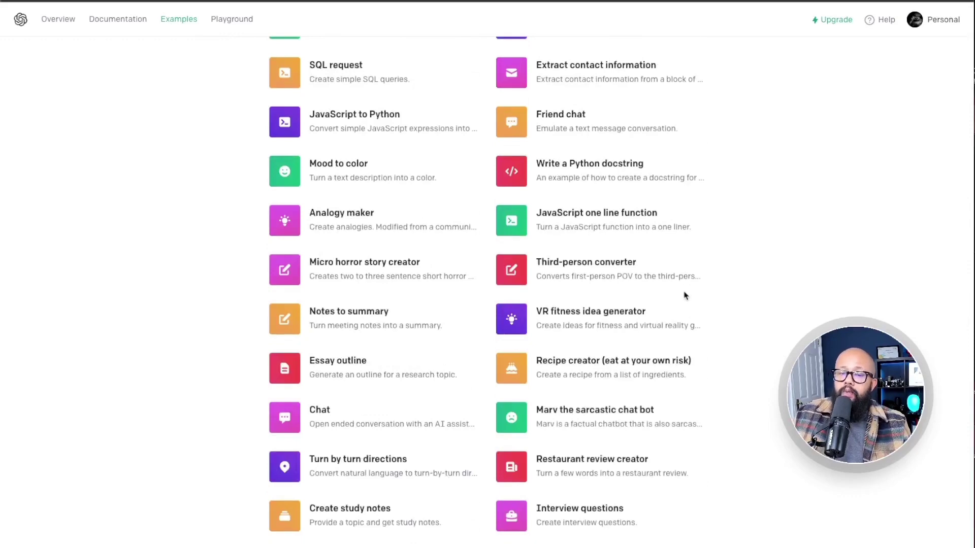
{"action": "scroll", "coordinate": [686, 293], "scroll_direction": "up", "scroll_amount": 10}
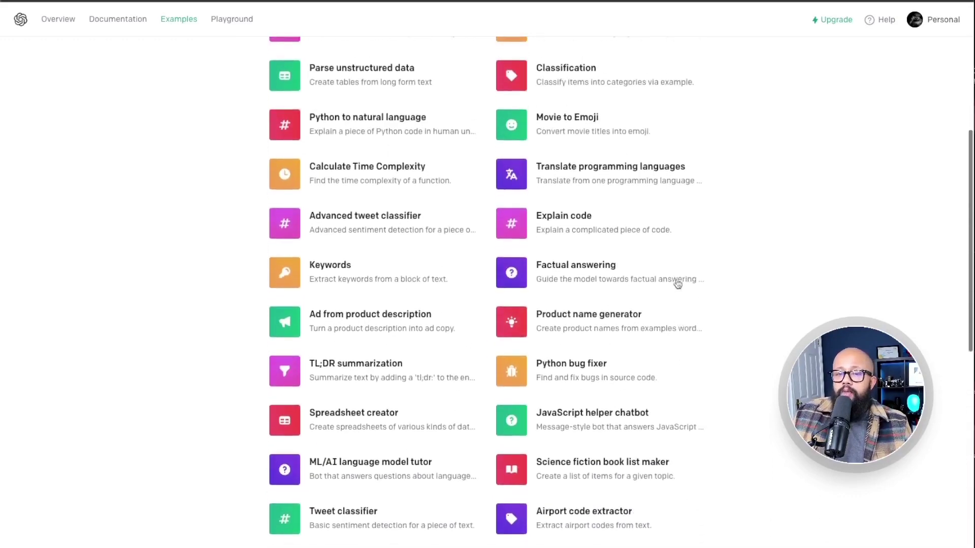
{"action": "scroll", "coordinate": [678, 284], "scroll_direction": "up", "scroll_amount": 6}
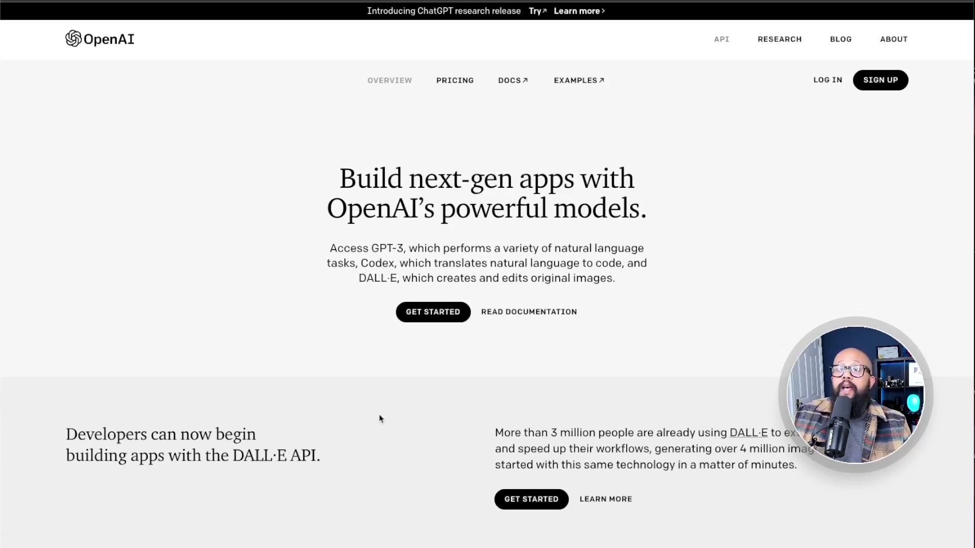
- Highlight "DALL·E API." in the heading about developers building apps on the API overview page
{"action": "left_click_drag", "start_coordinate": [235, 456], "coordinate": [344, 463]}
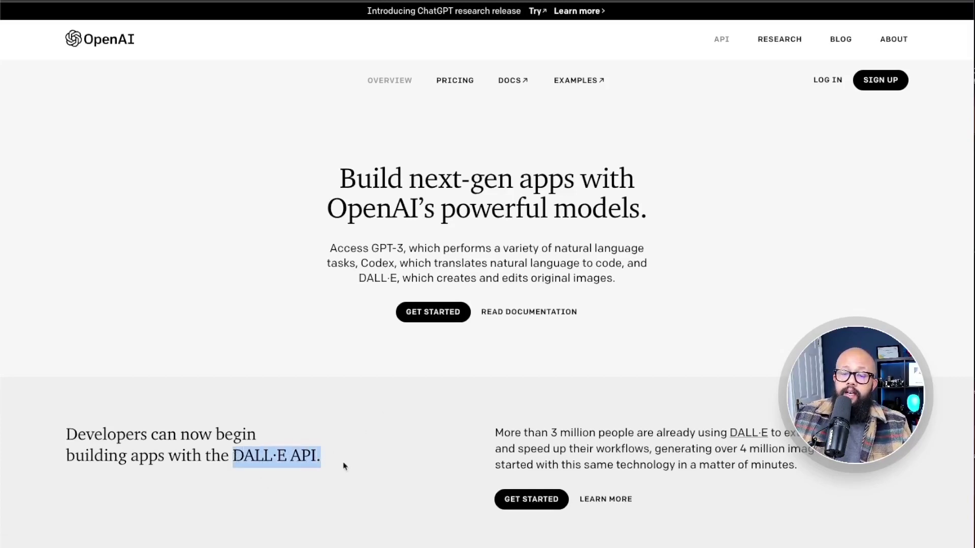